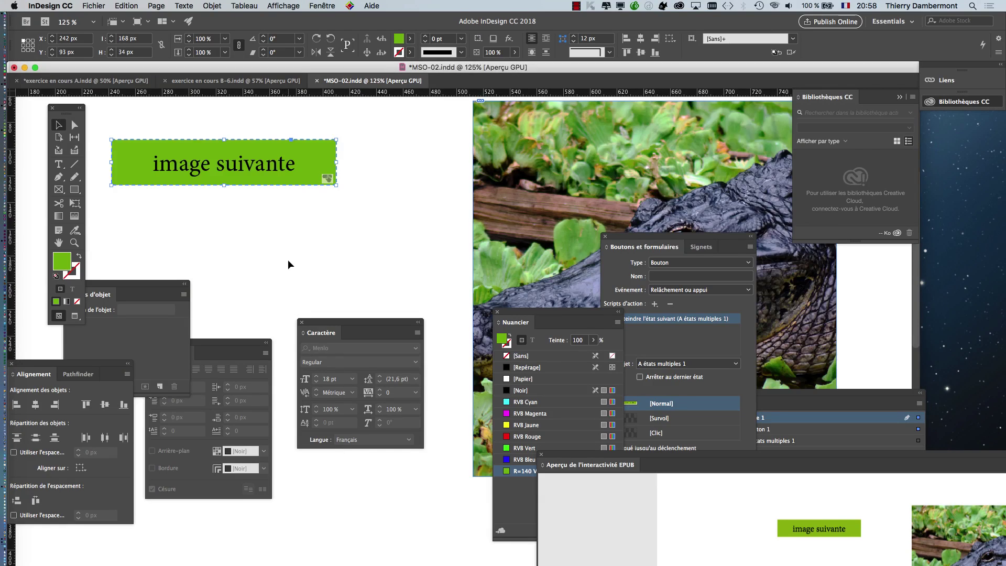
Step: Duplicate the green button to its left and change the copy's text to 'image précédente'
key("ctrl+minus")
key("ctrl+minus")
left_click_drag(285, 254, 382, 176)
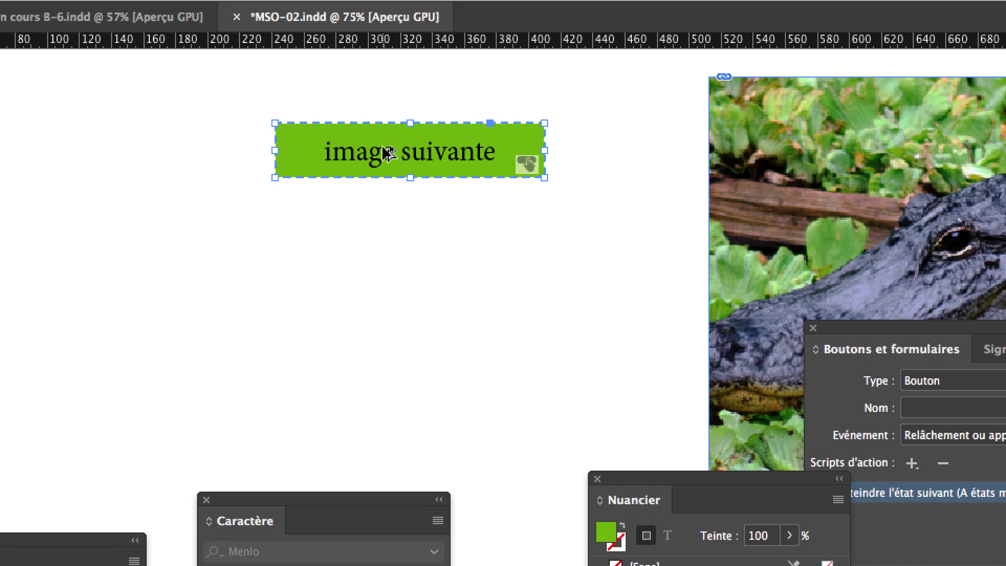
left_click_drag(387, 152, 253, 150)
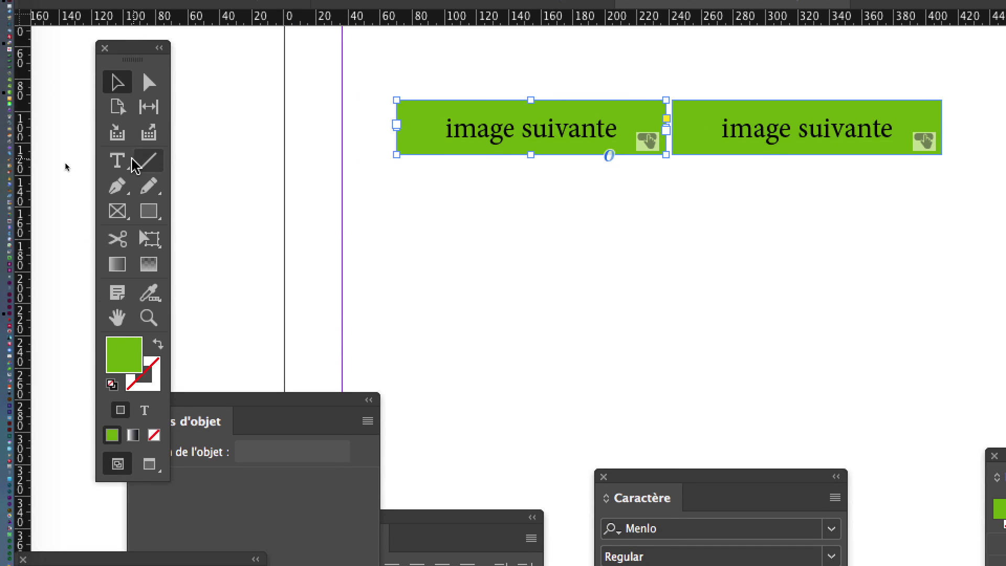
left_click(129, 162)
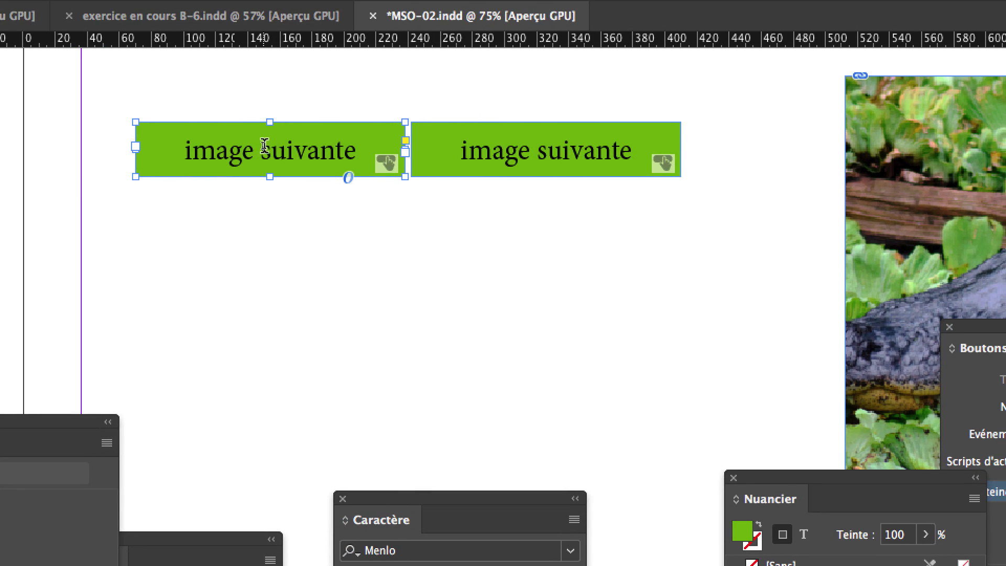
left_click_drag(263, 146, 354, 146)
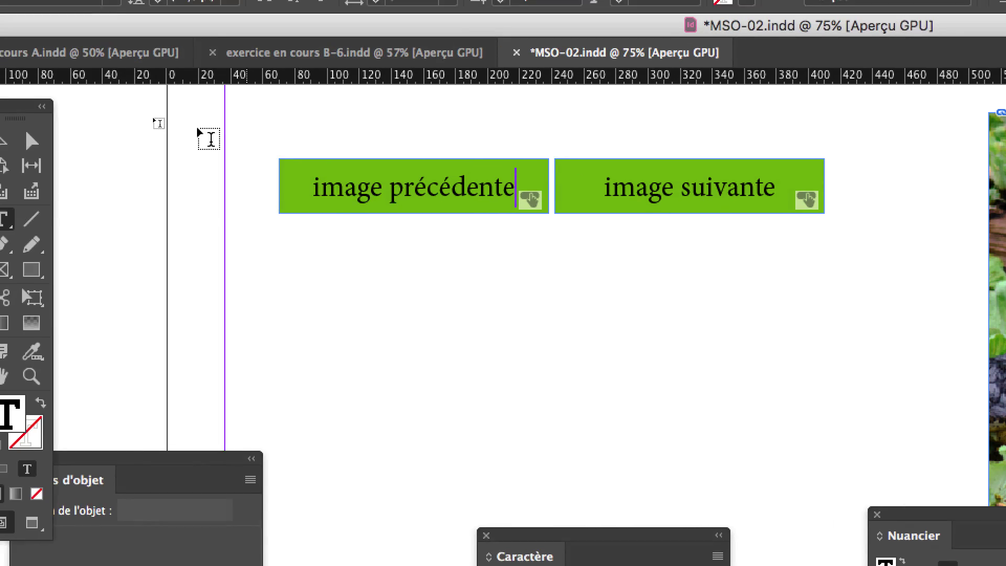
key("Escape")
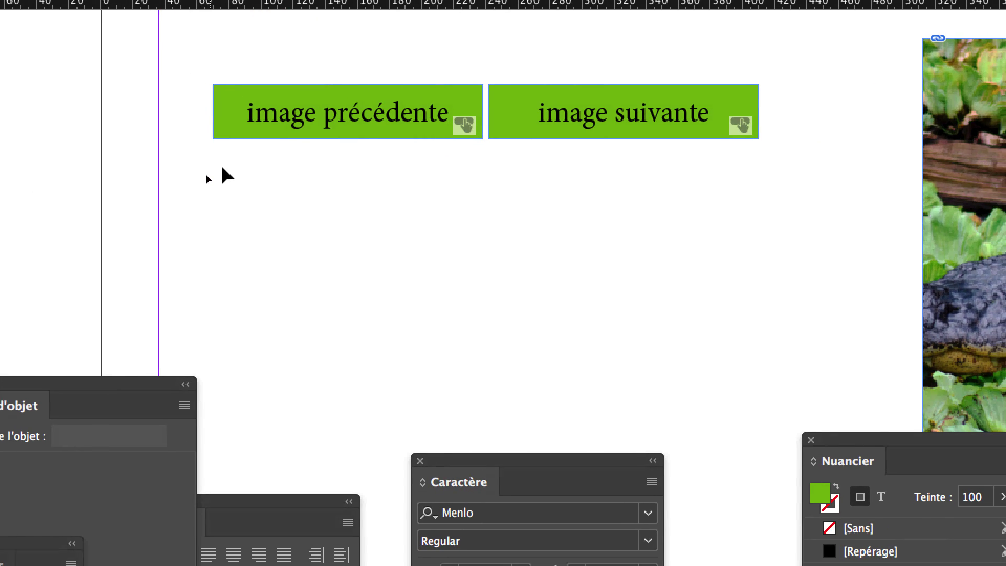
left_click(237, 174)
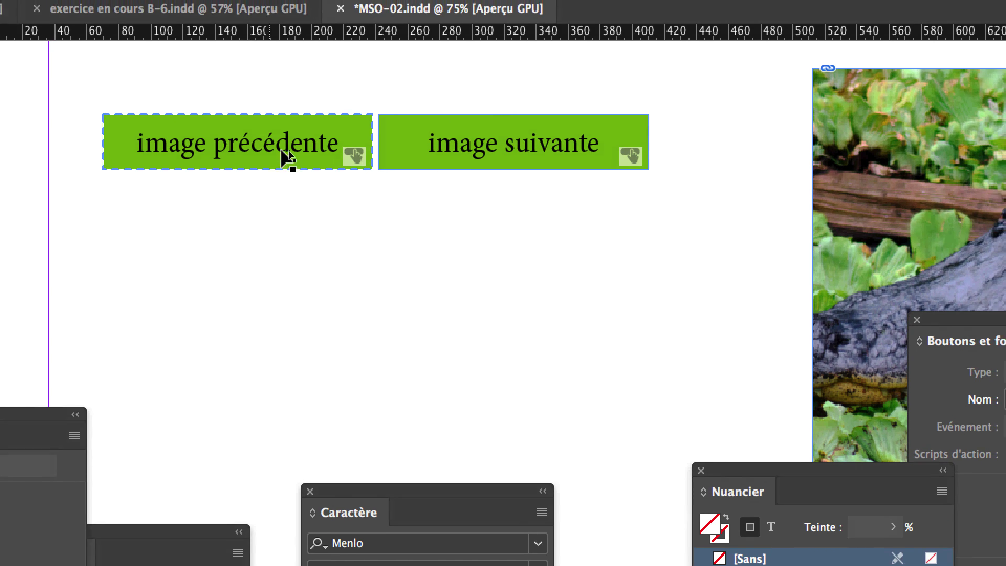
left_click(298, 153)
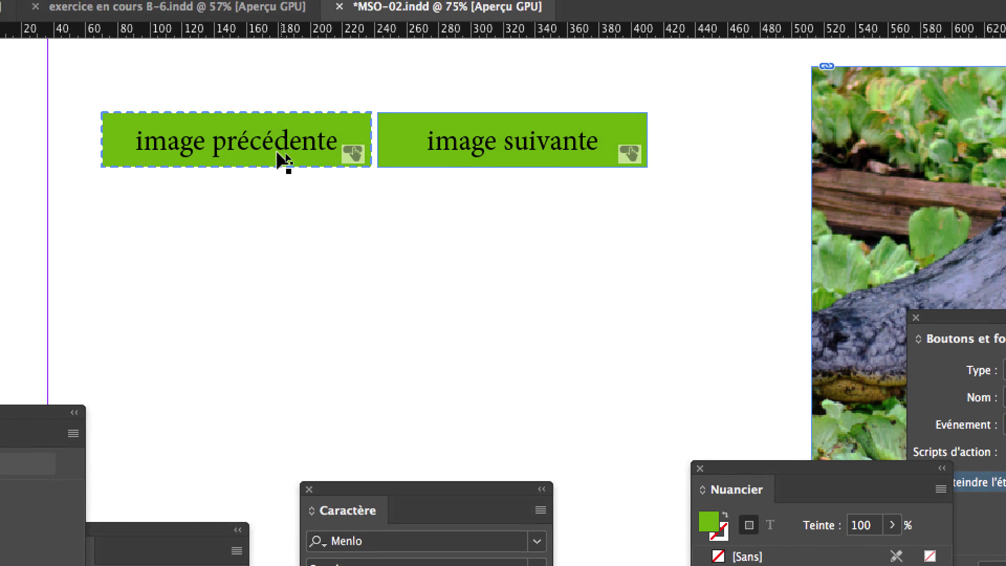
left_click(281, 157)
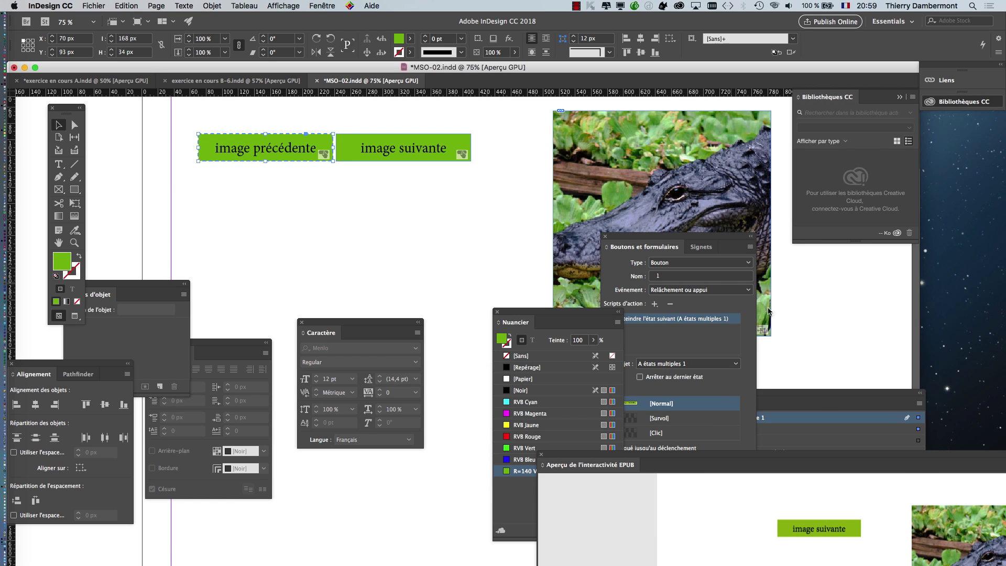
Step: Select the left button in Layers and rename it from '1' to 'image precedente' in Buttons and Forms
left_click(813, 394)
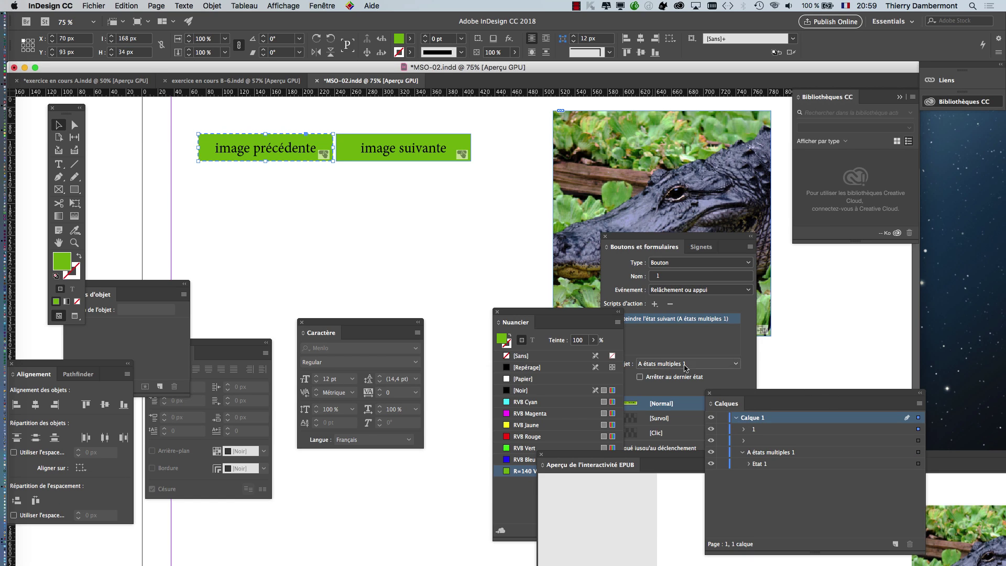
left_click_drag(735, 397, 287, 176)
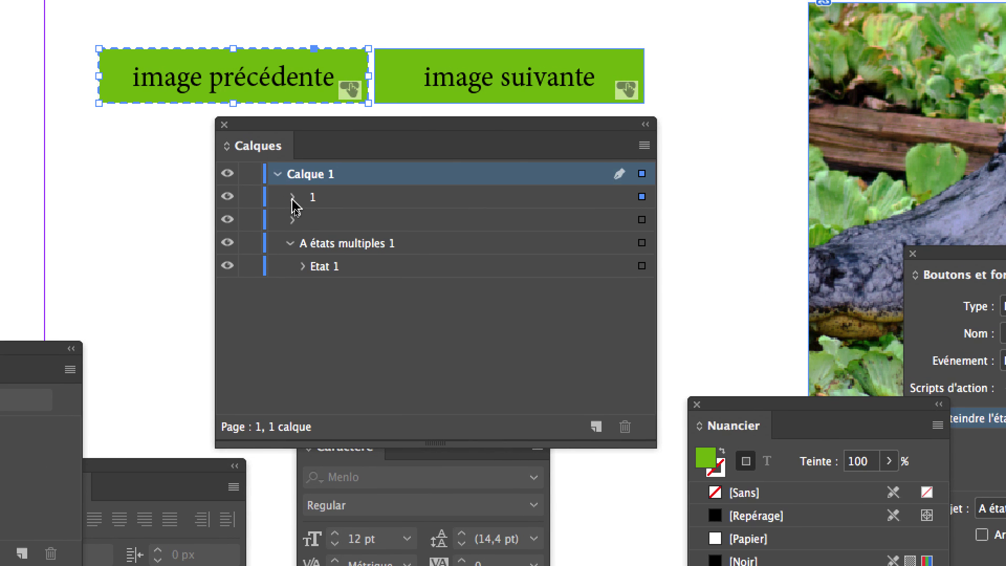
left_click(303, 220)
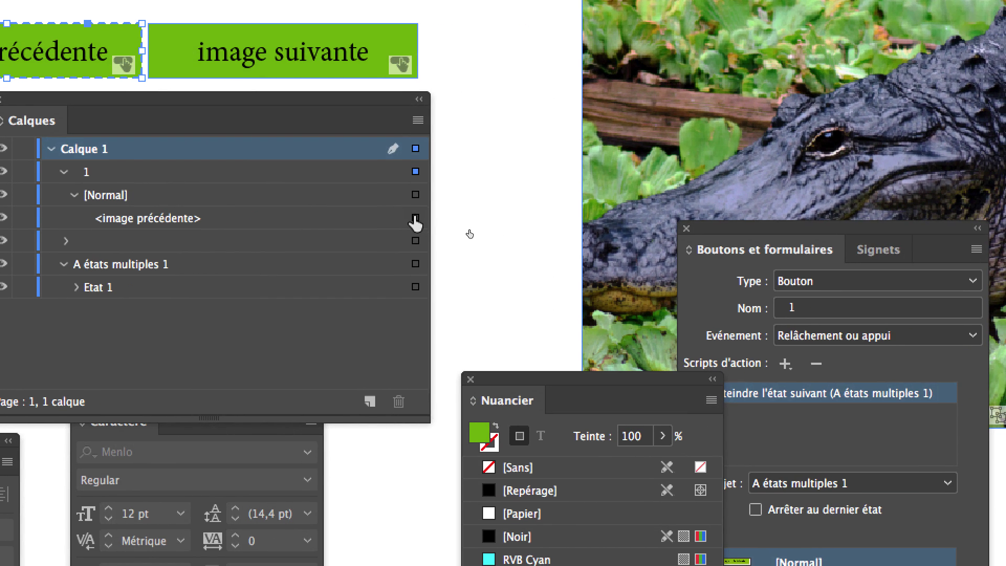
left_click(416, 219)
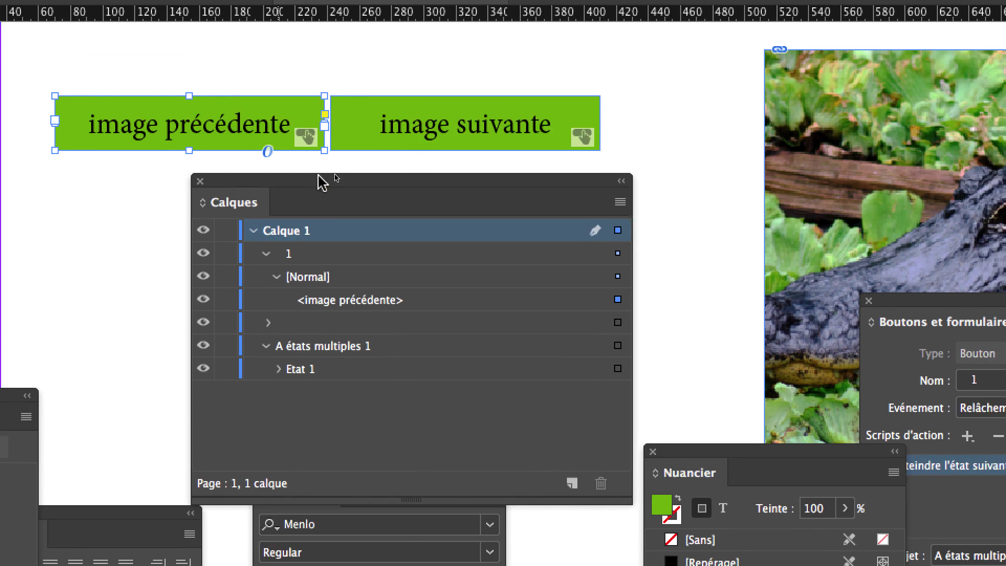
left_click_drag(306, 180, 406, 319)
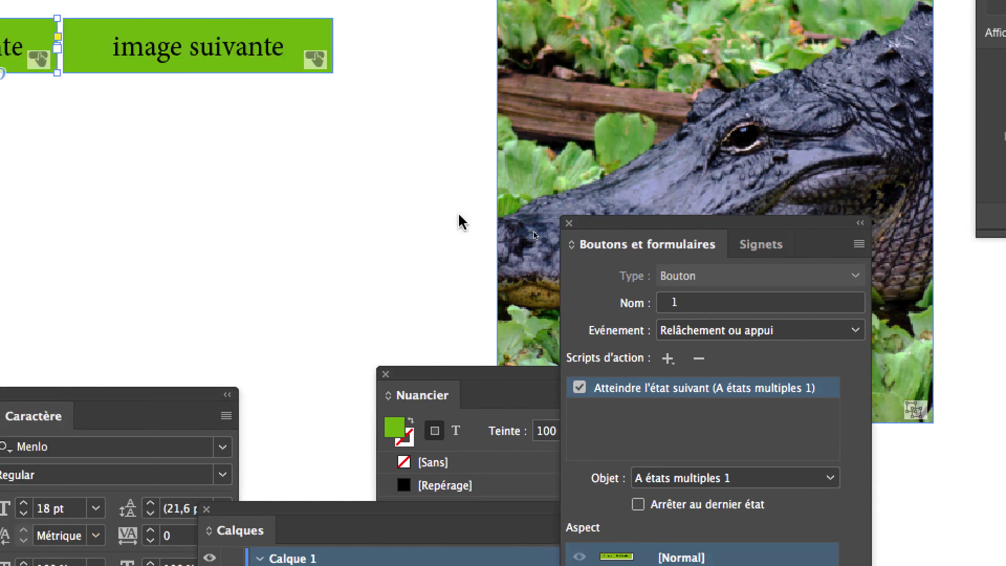
left_click_drag(744, 35, 251, 191)
left_click(304, 272)
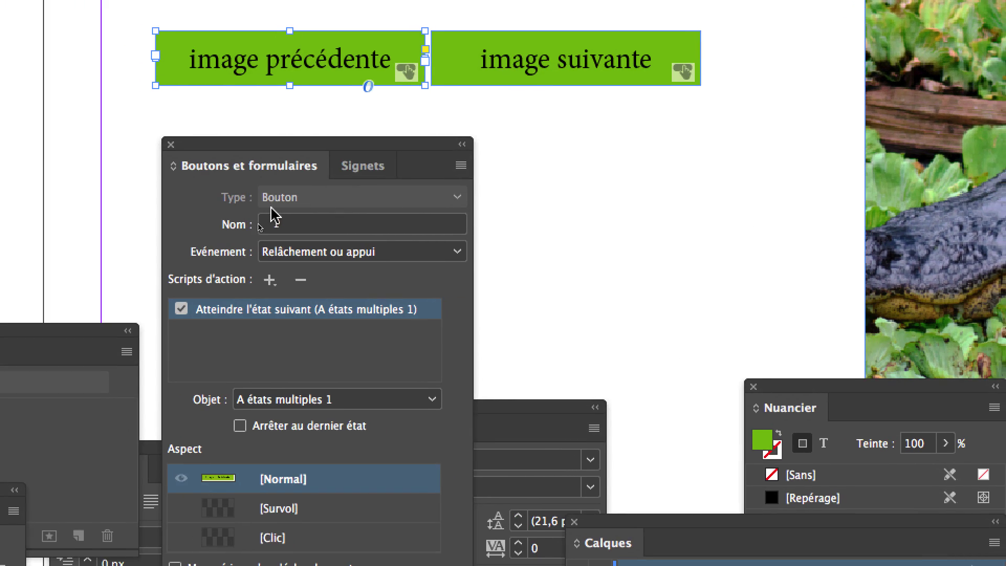
type("image precedente")
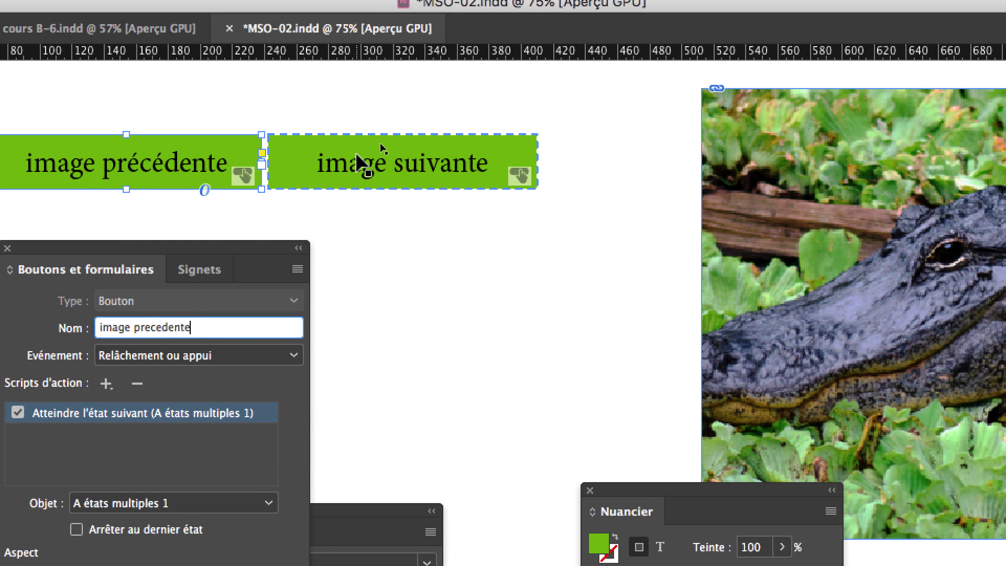
Step: Name the right button 'image suivante' and compare both button names in the layers list
left_click(358, 157)
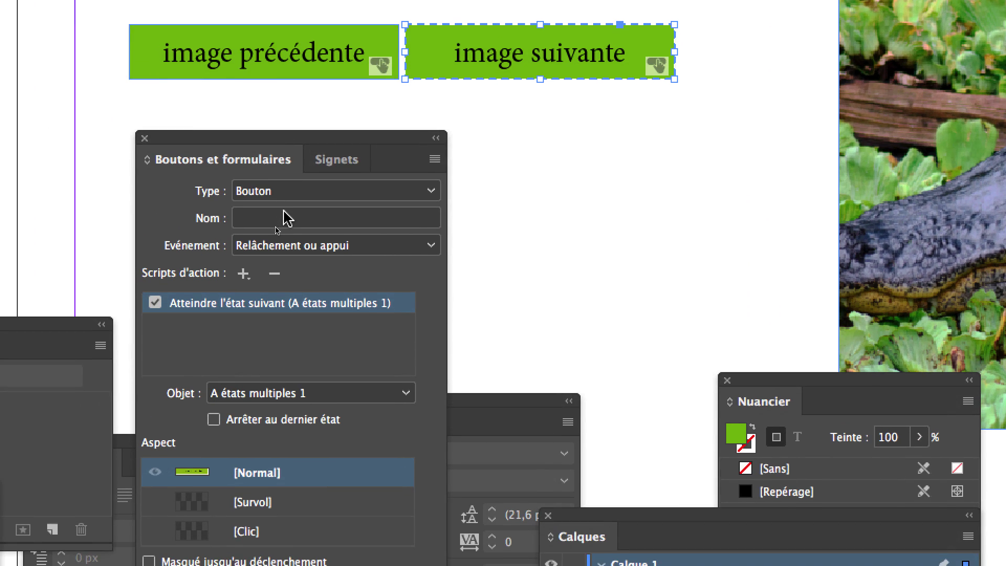
left_click(148, 328)
type("image suivante")
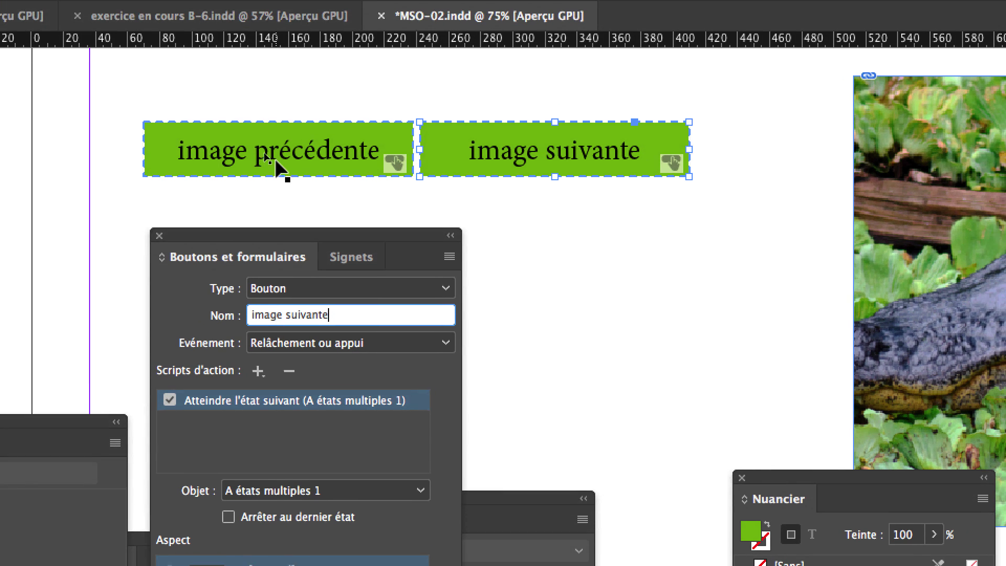
left_click(321, 160)
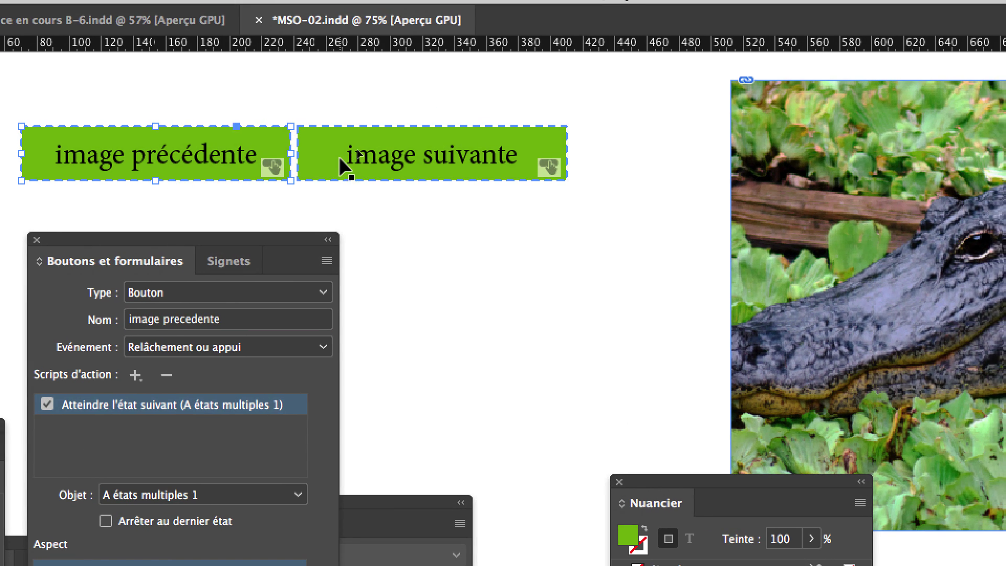
left_click(398, 163)
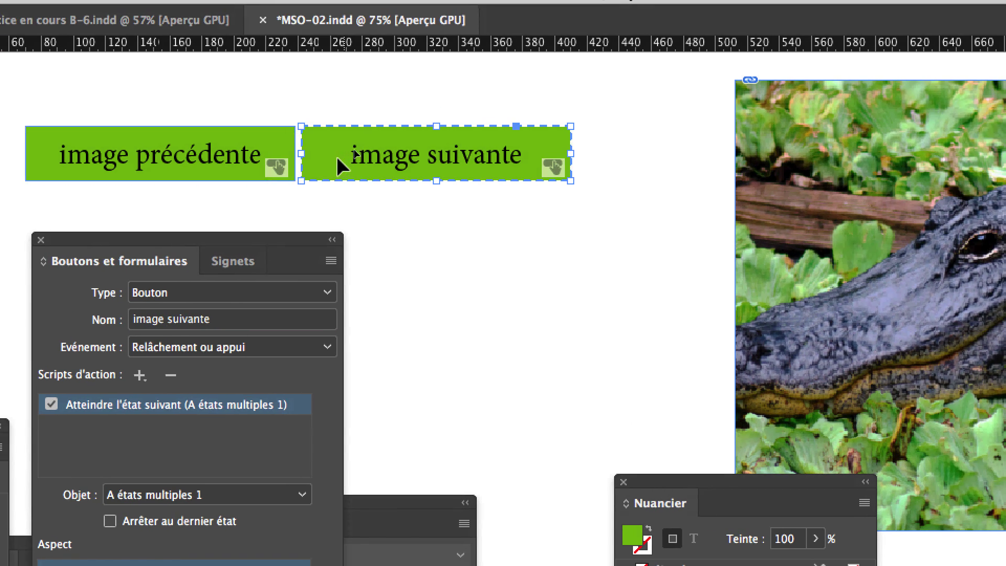
left_click(278, 163)
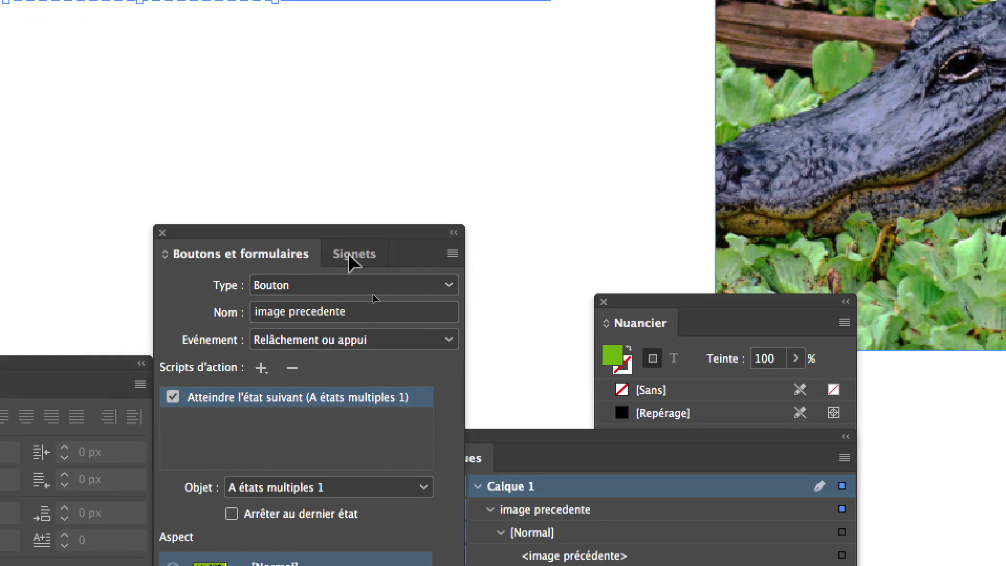
left_click_drag(349, 255, 131, 563)
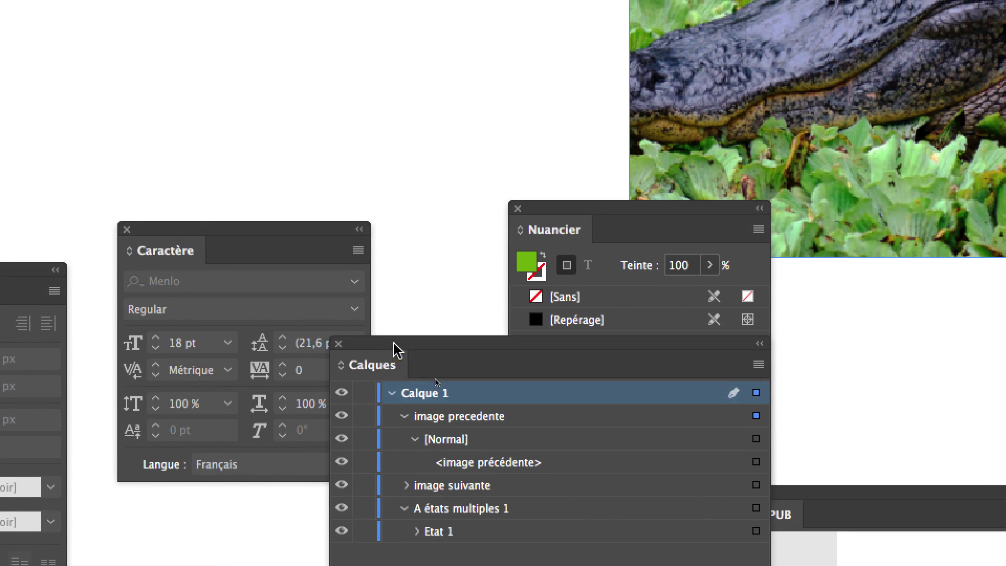
left_click_drag(396, 350, 284, 207)
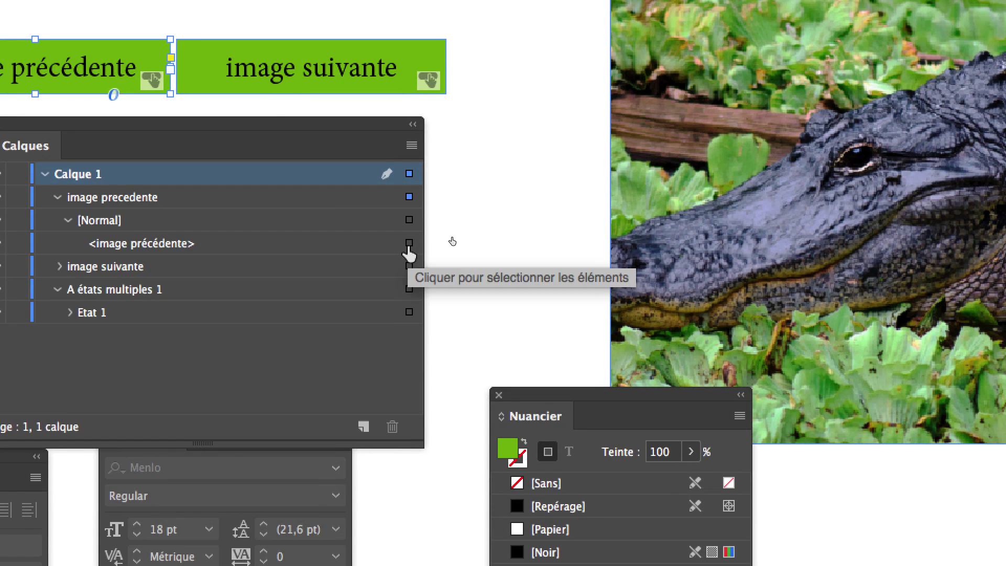
left_click(409, 242)
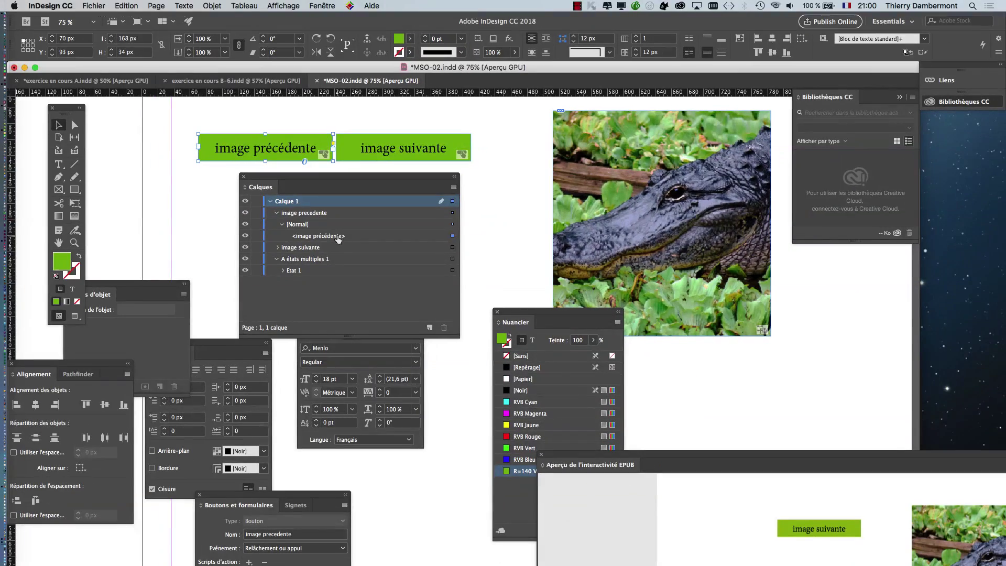
Step: Open the button's Effects settings, leaving the whole object without a bevel
left_click(208, 5)
mouse_move(235, 215)
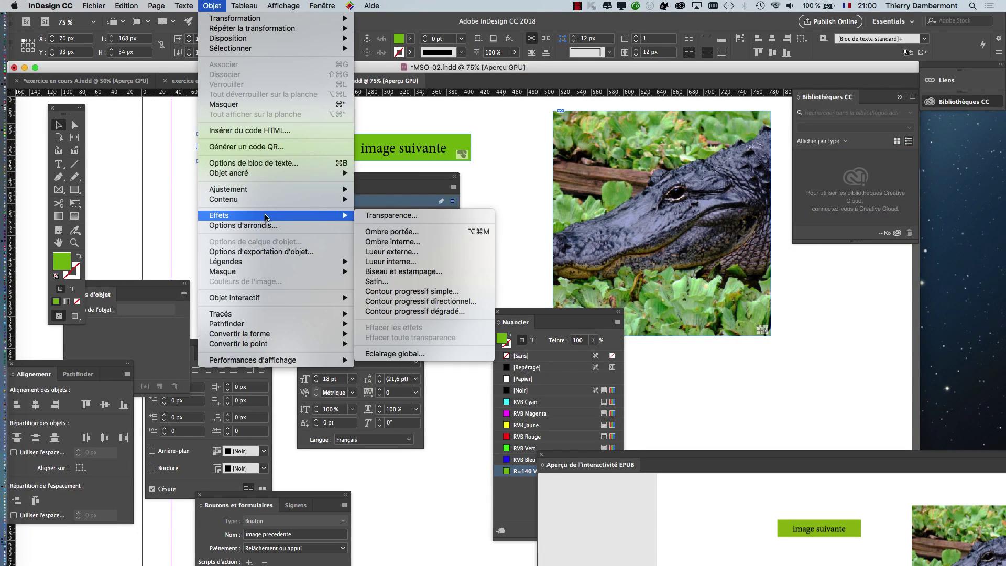
left_click(380, 215)
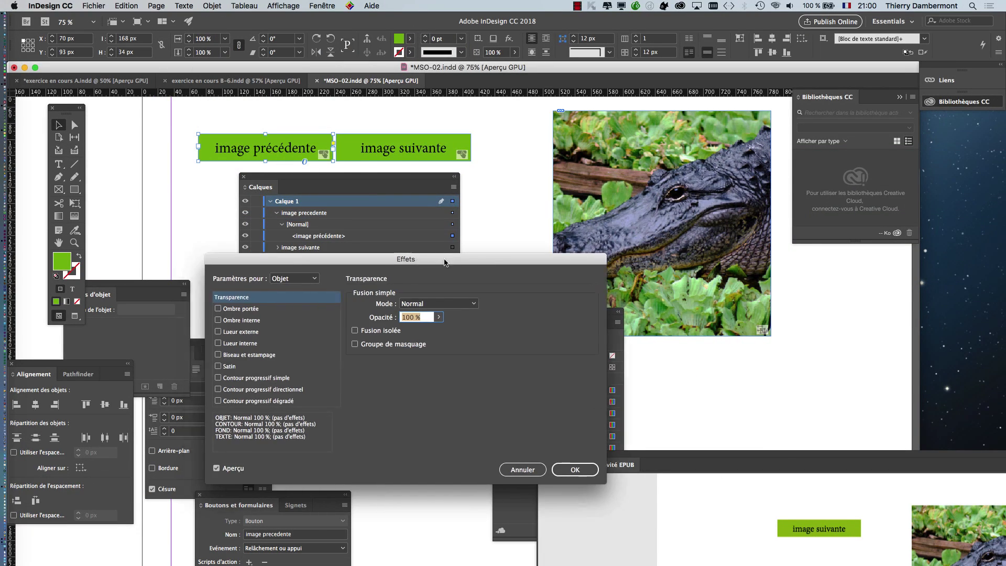
left_click_drag(383, 242, 582, 205)
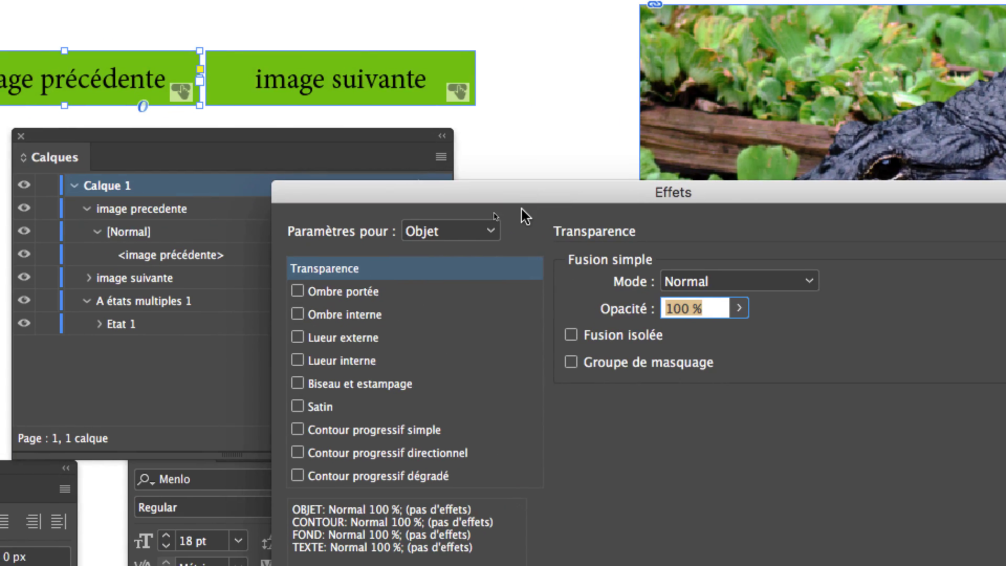
left_click_drag(491, 209, 468, 194)
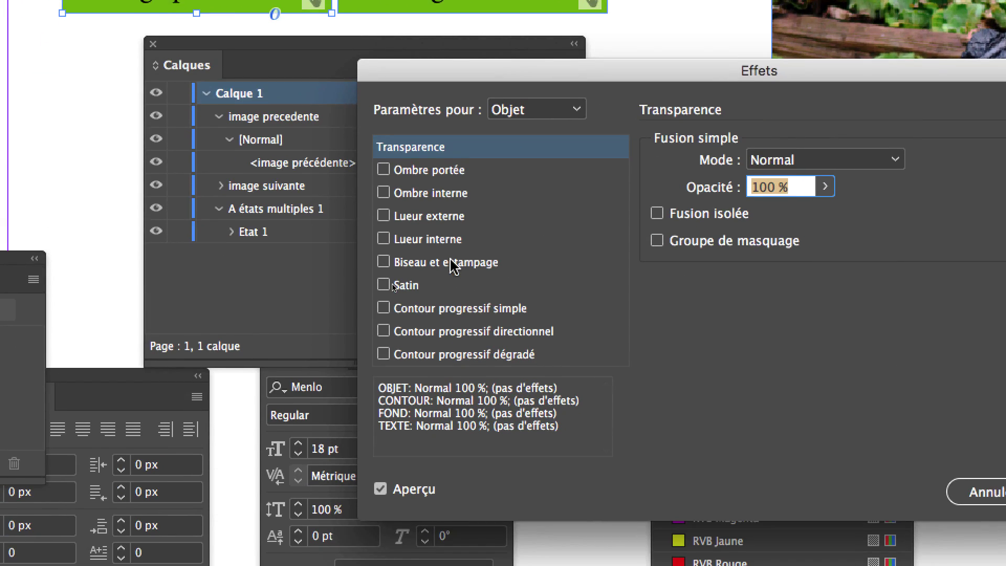
left_click(361, 387)
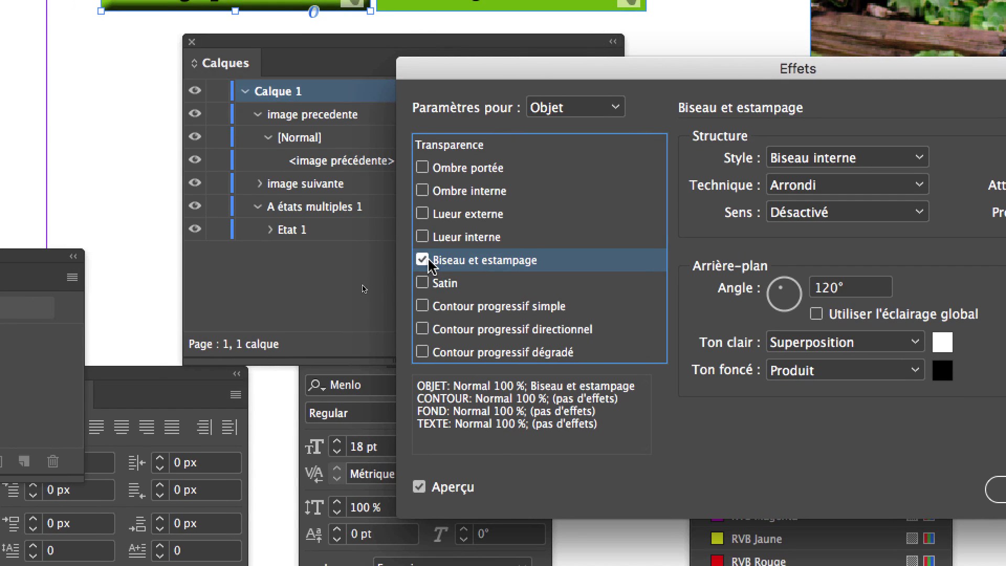
left_click(386, 299)
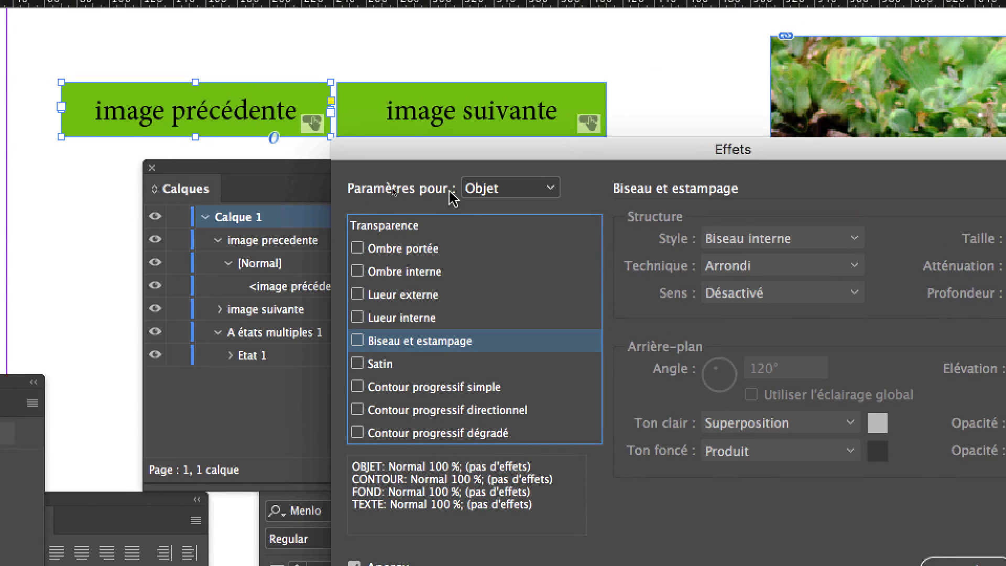
Step: Set Paramètres pour to Texte and enable Biseau et estampage on the text
left_click(524, 181)
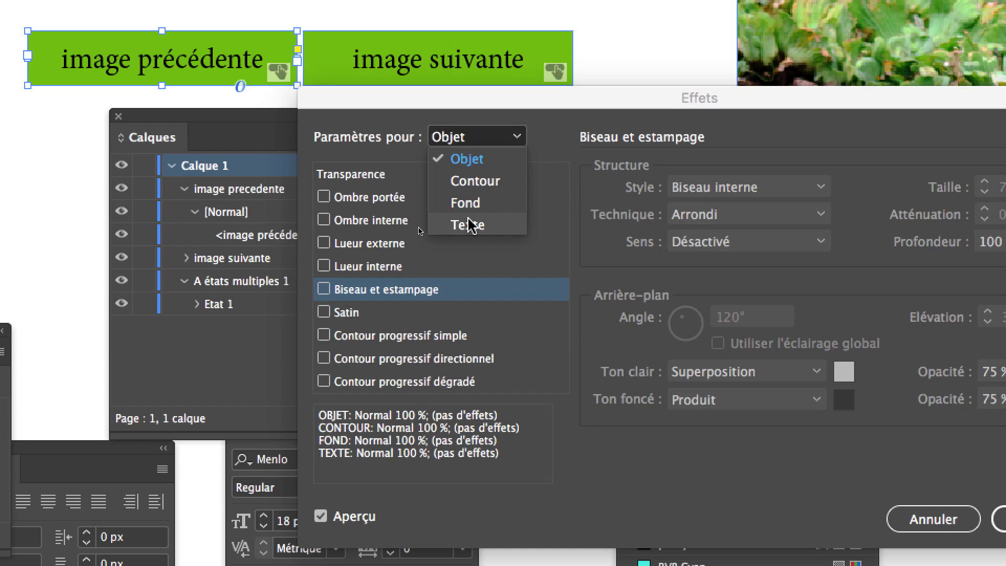
left_click(470, 225)
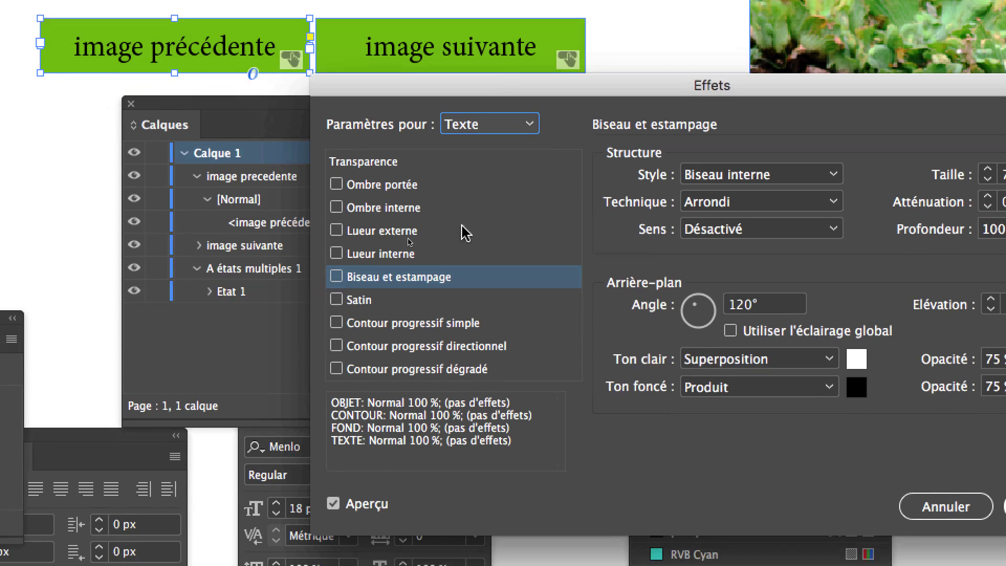
left_click(387, 293)
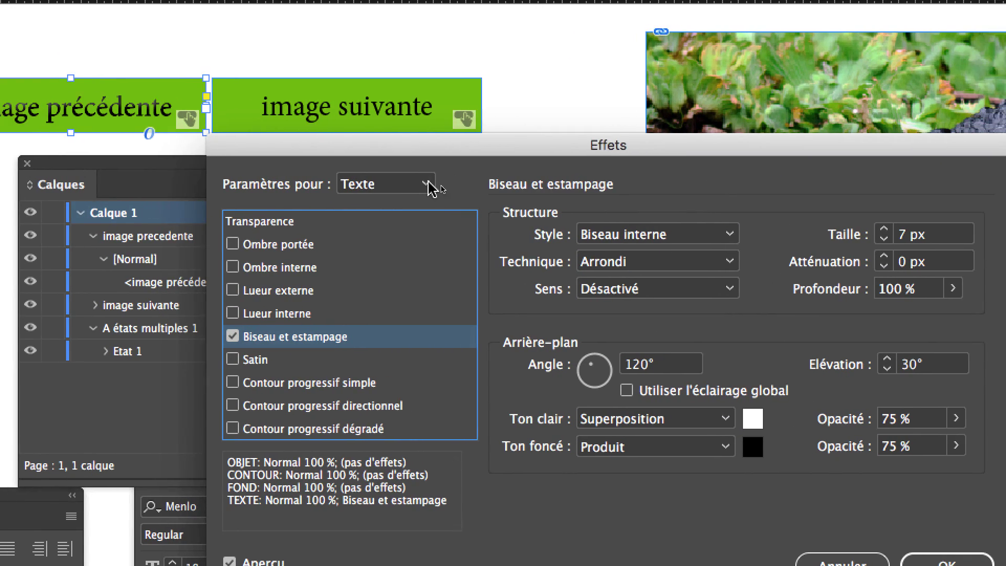
left_click(409, 186)
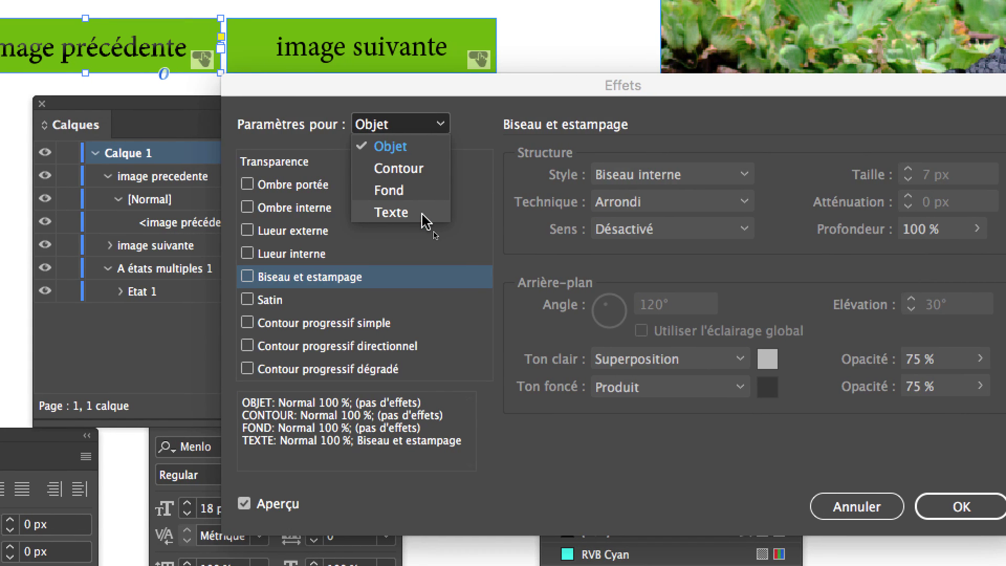
left_click(424, 220)
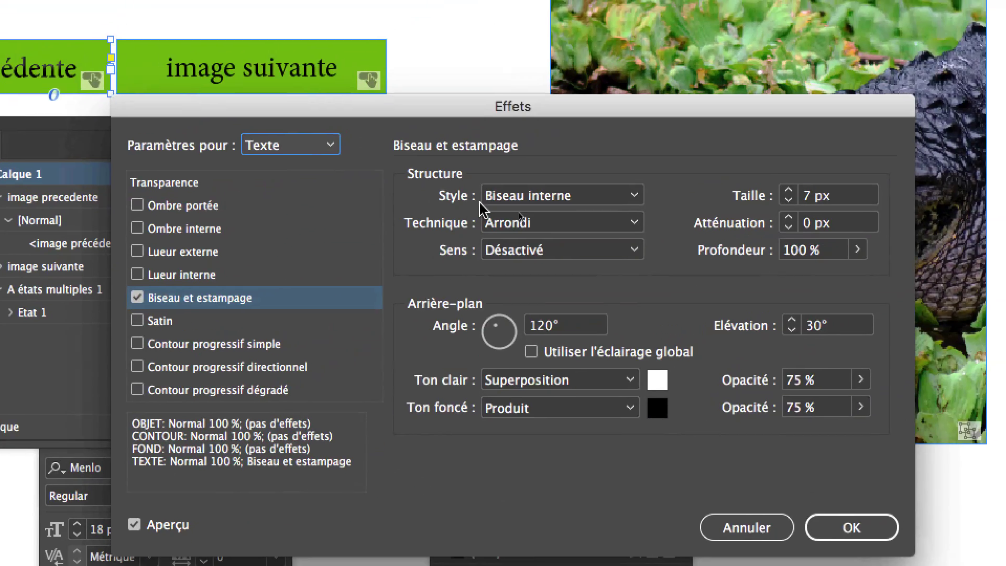
Step: Set the text's bevel style to Estampage oreiller
left_click(637, 134)
left_click_drag(608, 49, 588, 48)
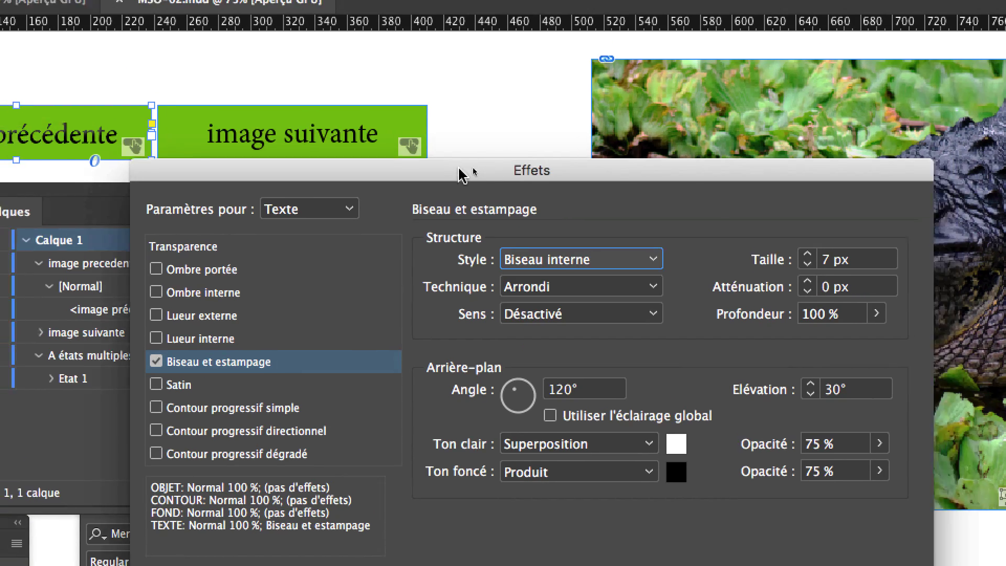
left_click_drag(461, 175, 110, 209)
left_click(225, 292)
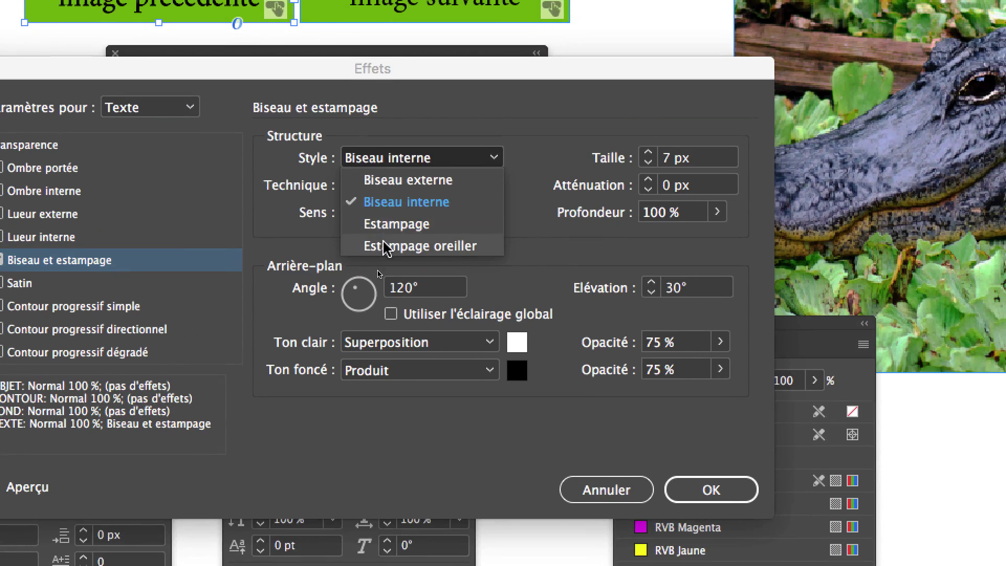
left_click(385, 246)
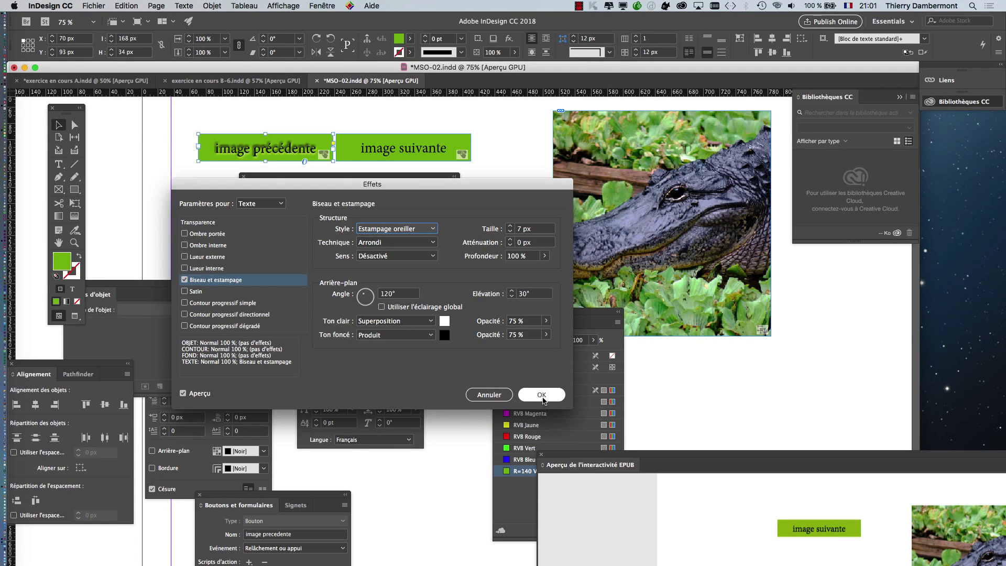
Step: Confirm the emboss and colour the text with a new RGB swatch R=0 V=162 B=0
left_click(542, 395)
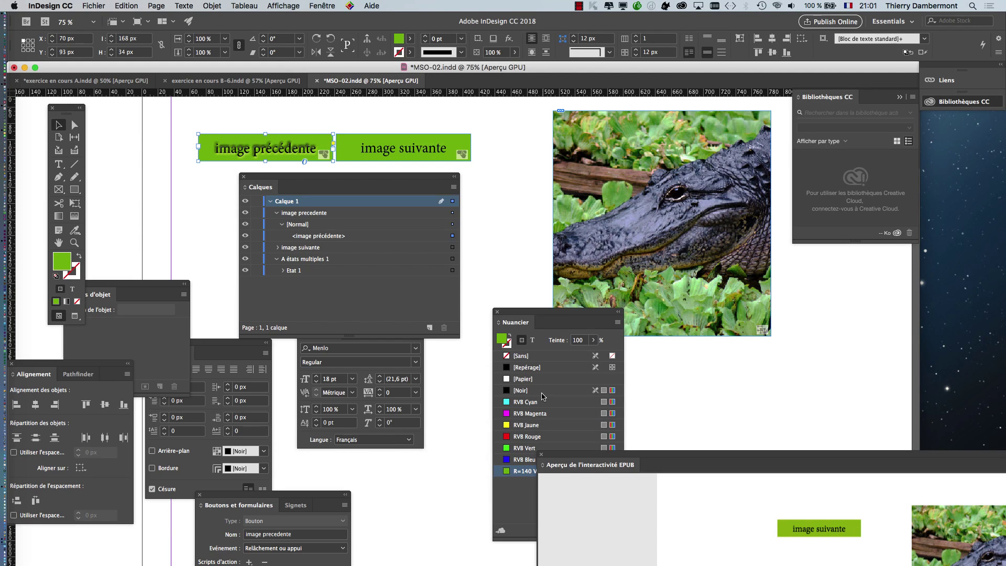
left_click_drag(541, 314, 535, 172)
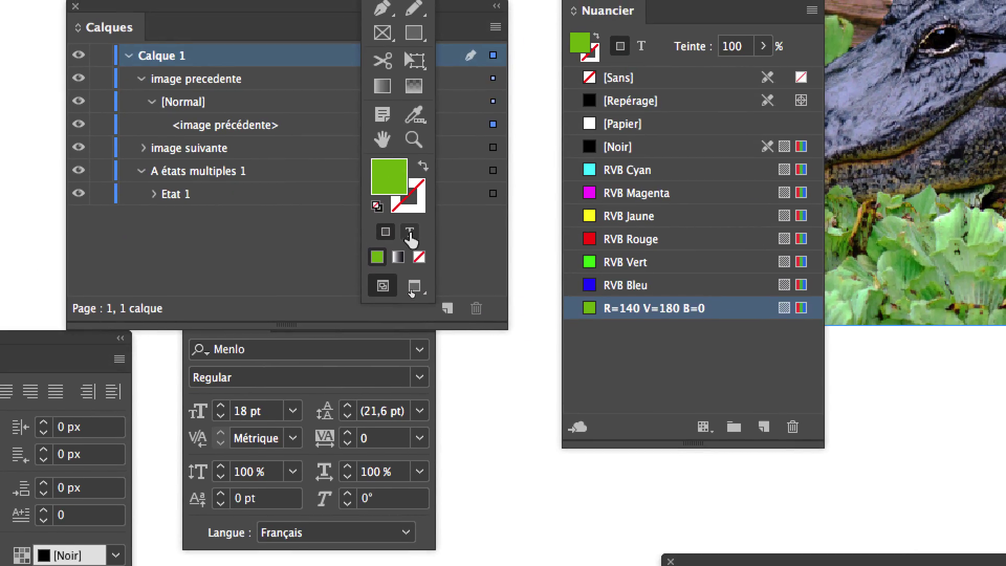
left_click(409, 233)
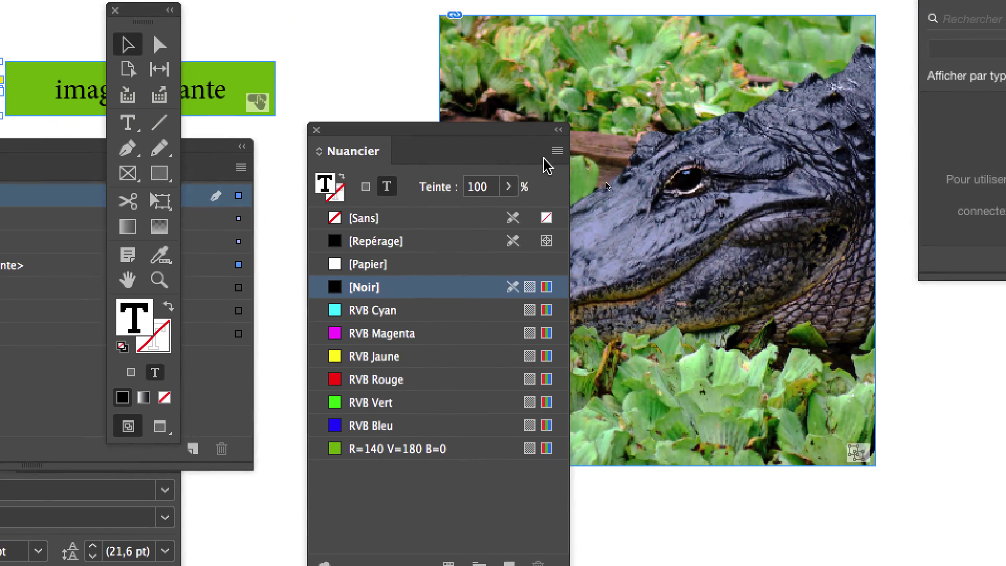
left_click(549, 155)
left_click(563, 165)
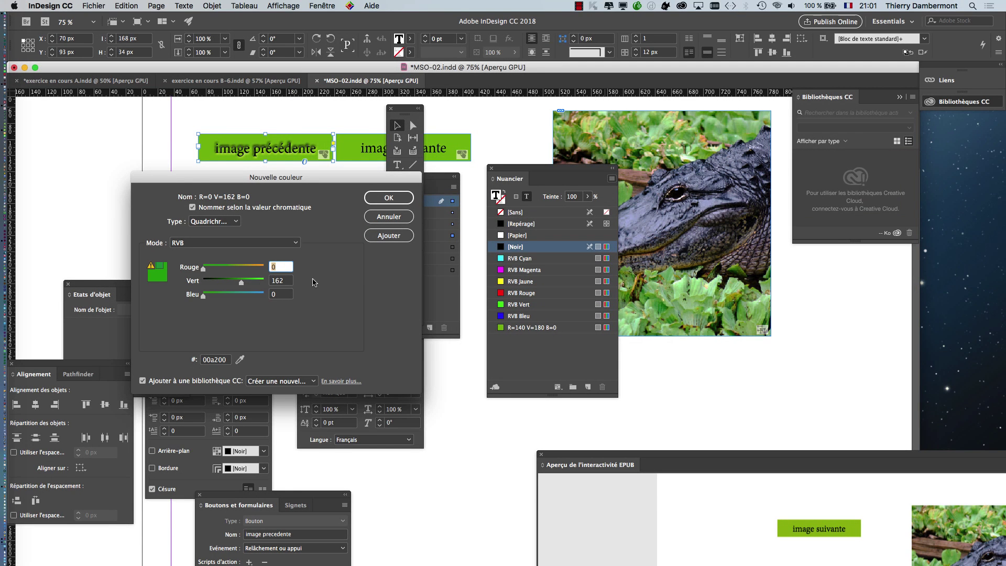
left_click(388, 198)
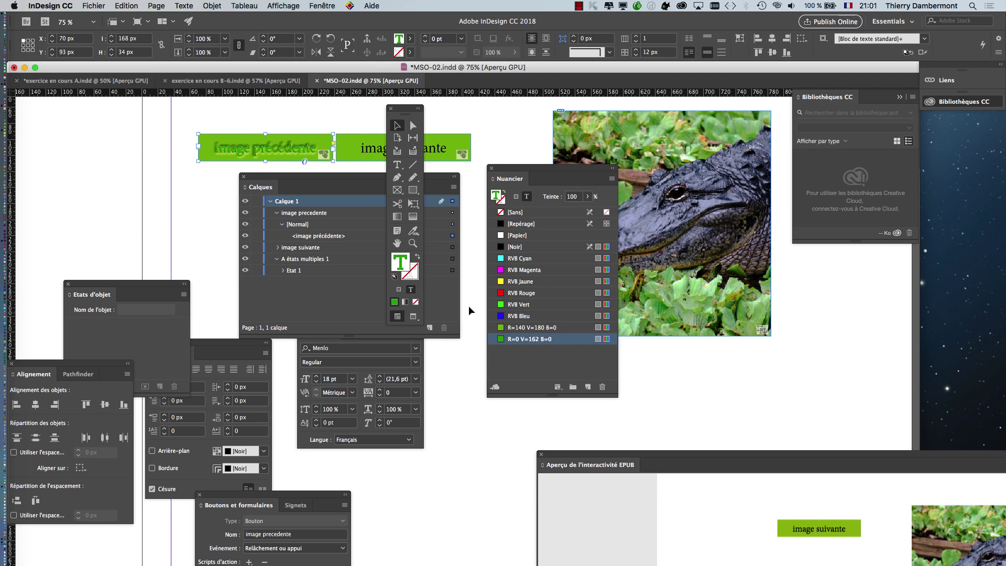
key("super+2")
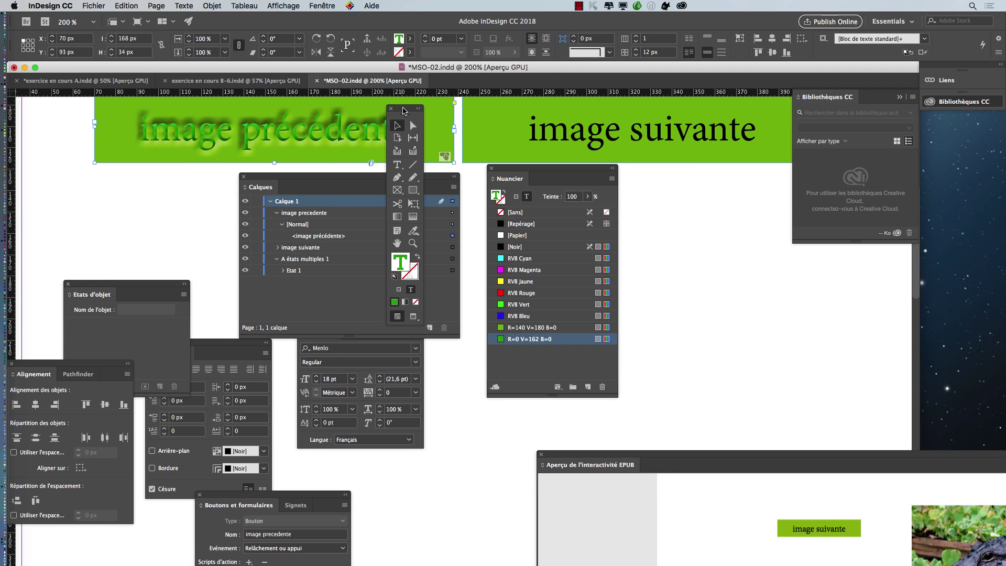
Step: Redefine the green swatch as R=37 V=74 B=0 to darken the text
left_click_drag(388, 124, 168, 232)
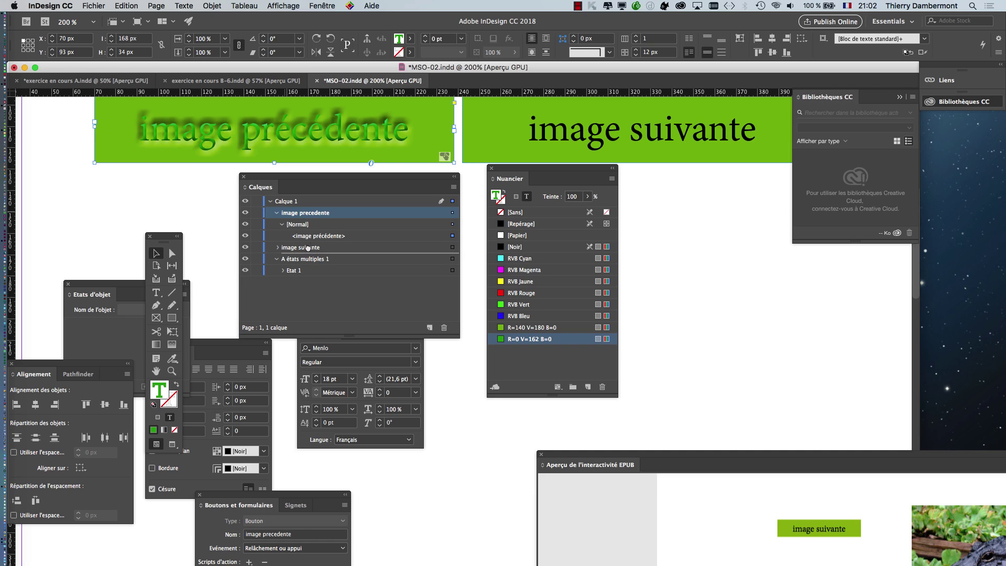
mouse_move(324, 181)
left_mouse_down()
mouse_move(410, 384)
mouse_move(752, 325)
left_mouse_up()
double_click(566, 340)
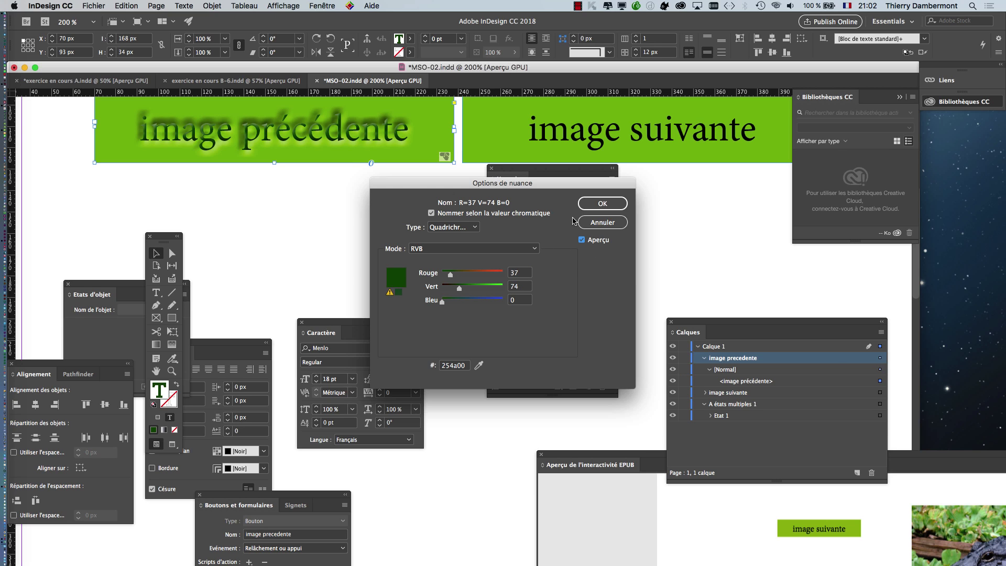
left_click(598, 205)
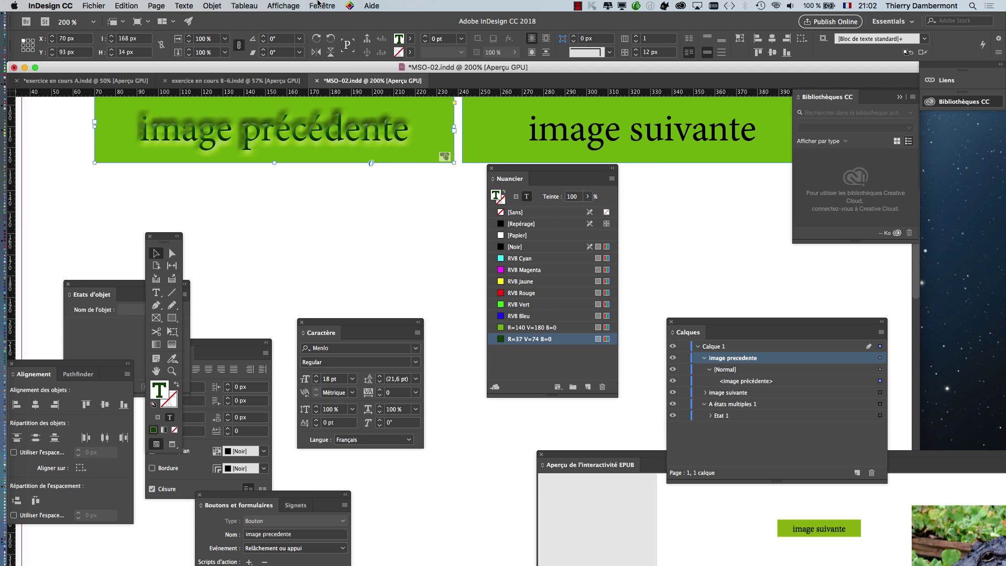
left_click(212, 6)
mouse_move(236, 216)
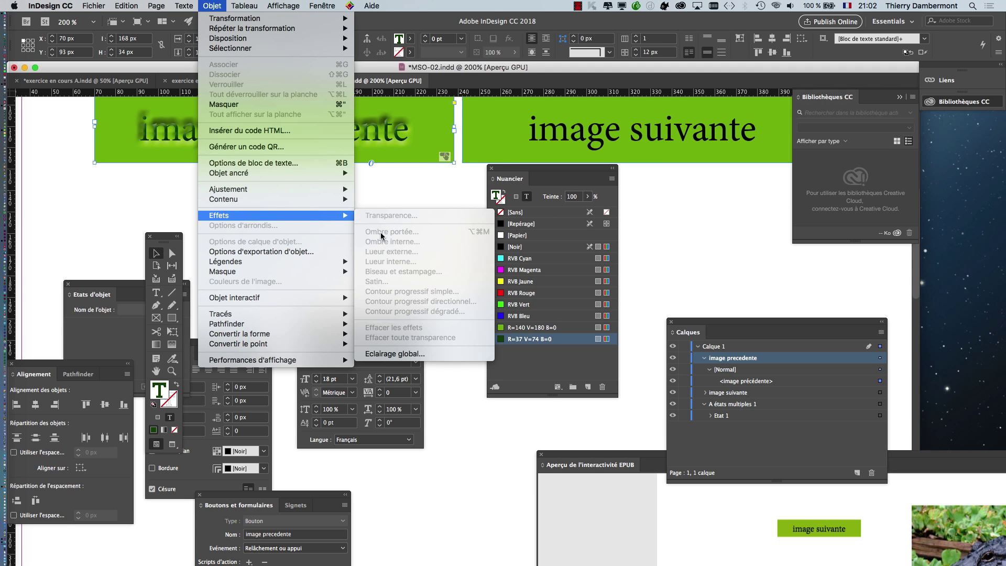
left_click(385, 163)
Step: Reselect the 'image précédente' text object in Calques and open the Objet > Effets list
left_click(358, 194)
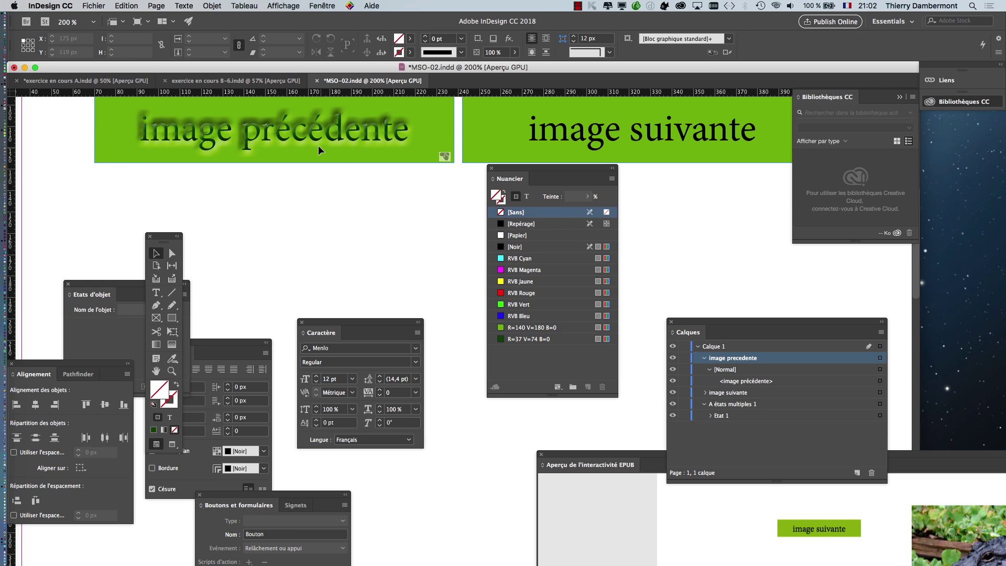
left_click(319, 147)
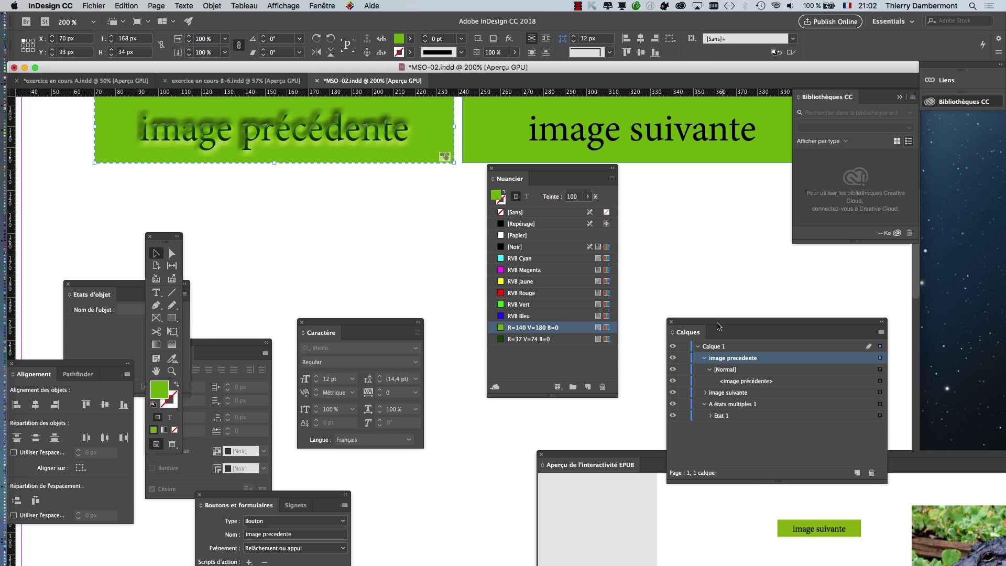
left_click_drag(718, 326, 295, 190)
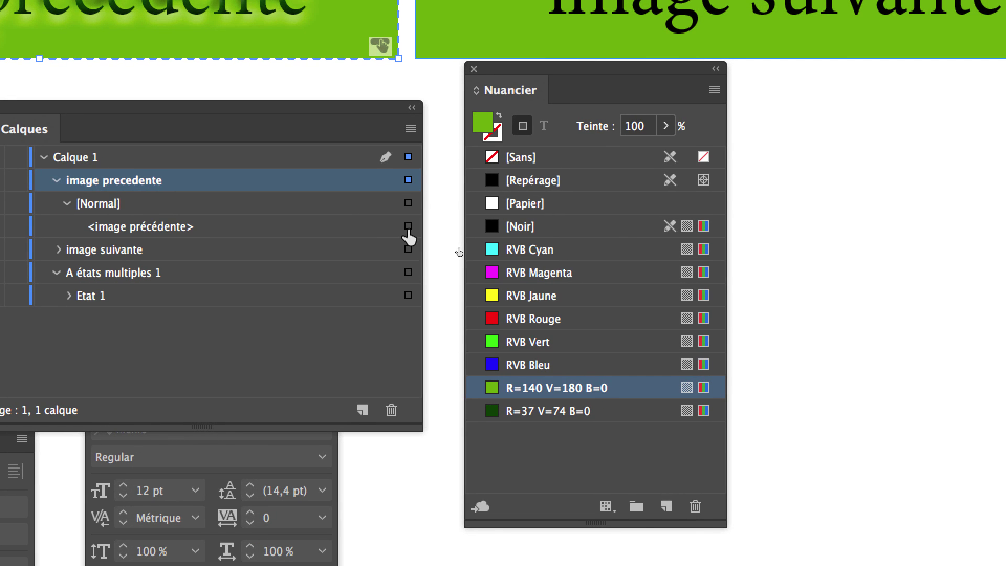
left_click(408, 227)
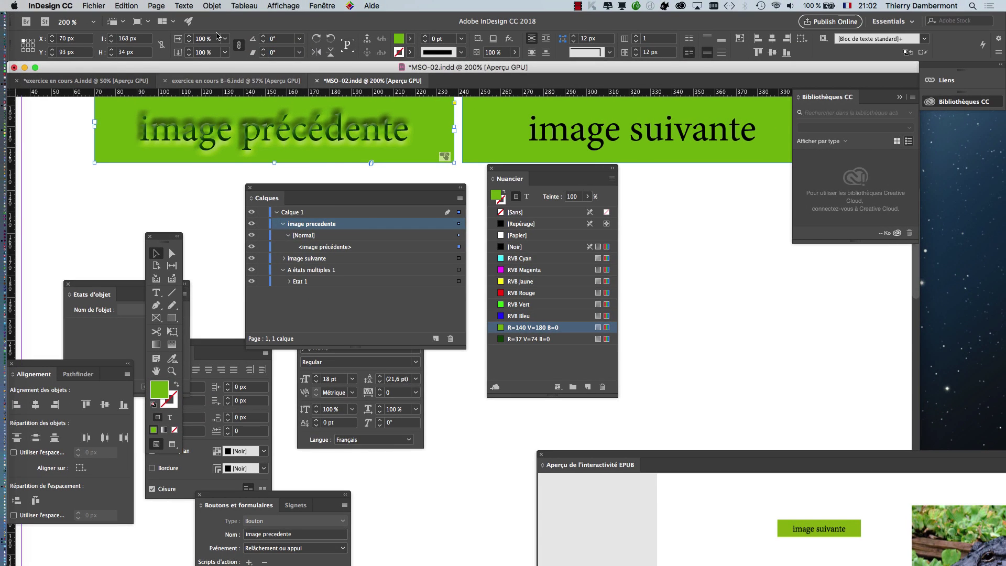
left_click(212, 6)
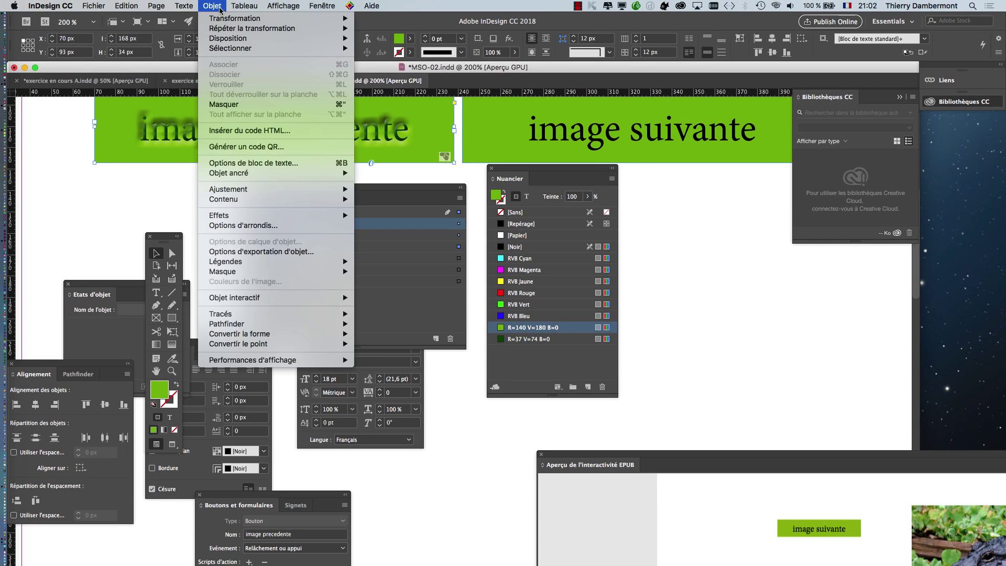
mouse_move(118, 161)
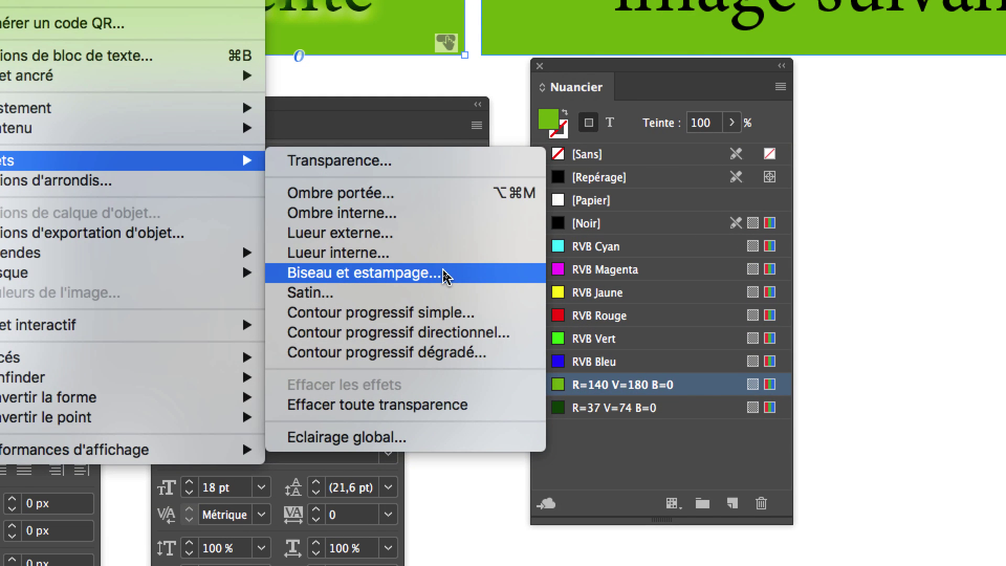
Step: Open Biseau et estampage, reduce Taille by one pixel, and untick the bevel for Objet
left_click(443, 273)
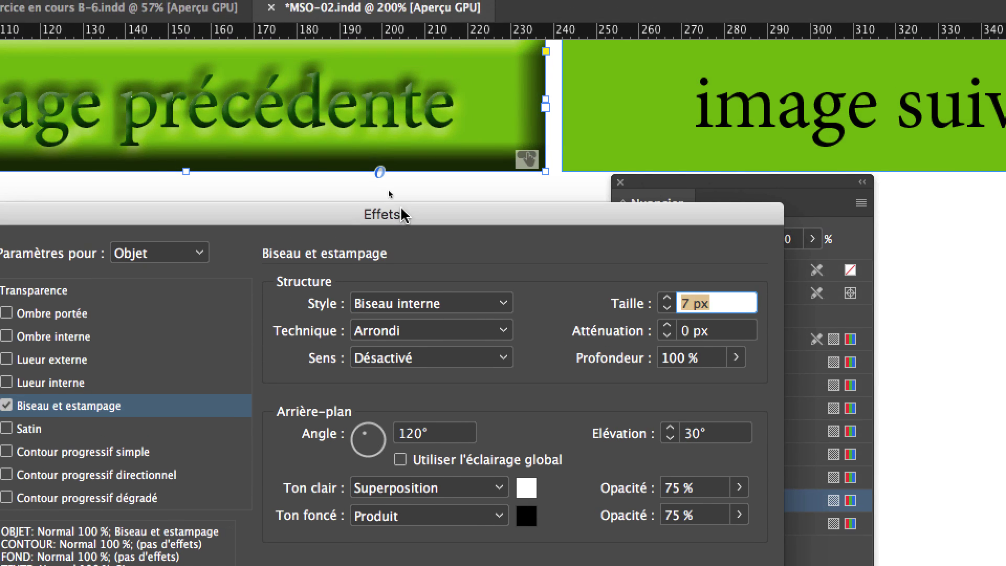
left_click_drag(325, 98, 458, 486)
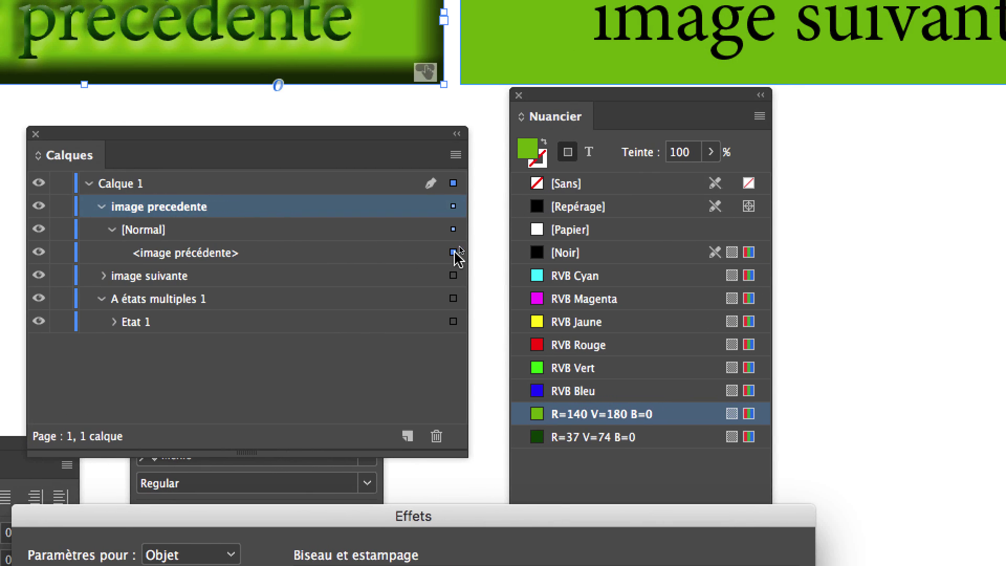
left_click(456, 251)
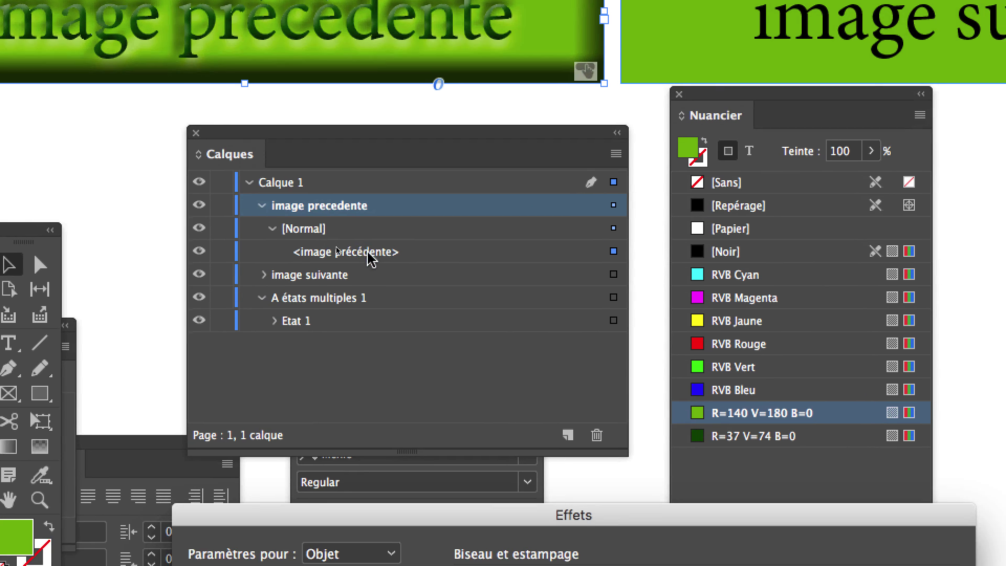
mouse_move(366, 522)
left_mouse_down()
mouse_move(441, 259)
mouse_move(426, 220)
left_mouse_up()
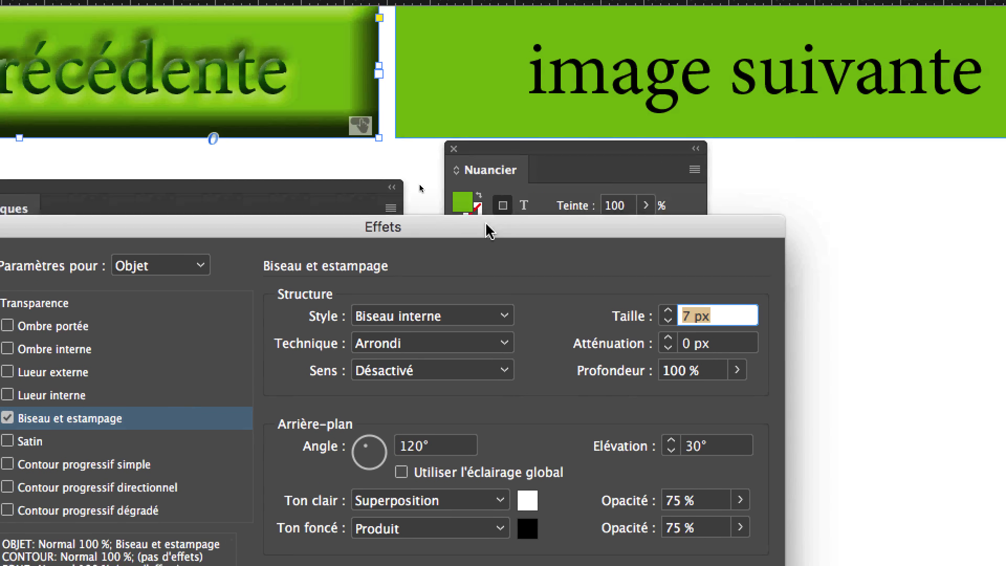
left_click_drag(486, 230, 63, 154)
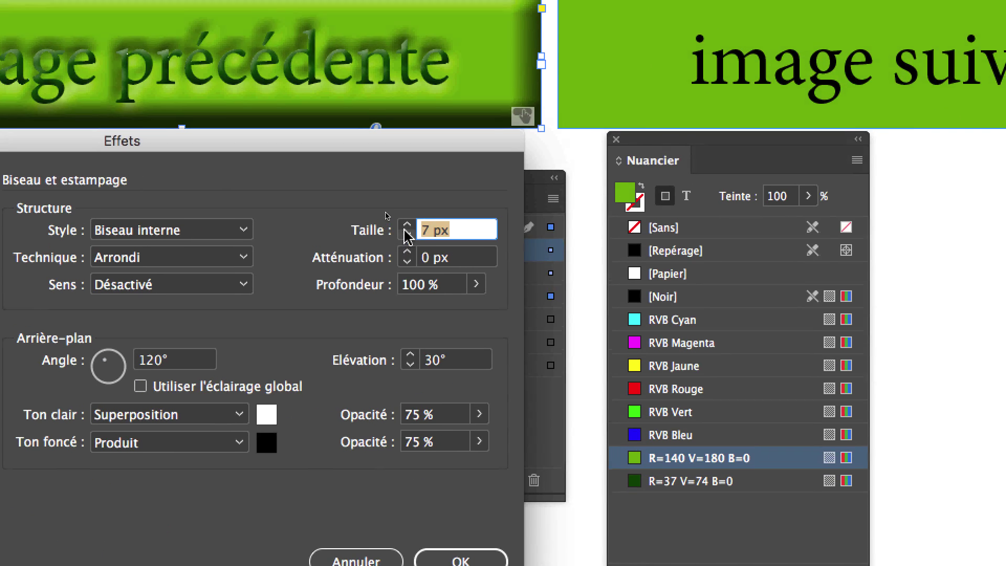
left_click(404, 234)
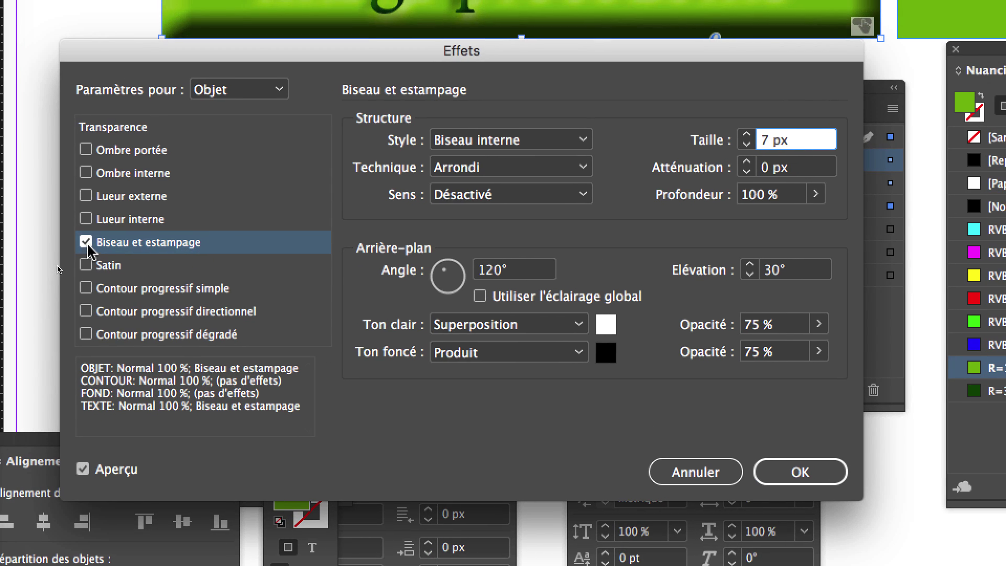
left_click(86, 242)
Step: Reduce the text emboss size to 4 px, checking both the Objet and Texte settings
left_click(215, 89)
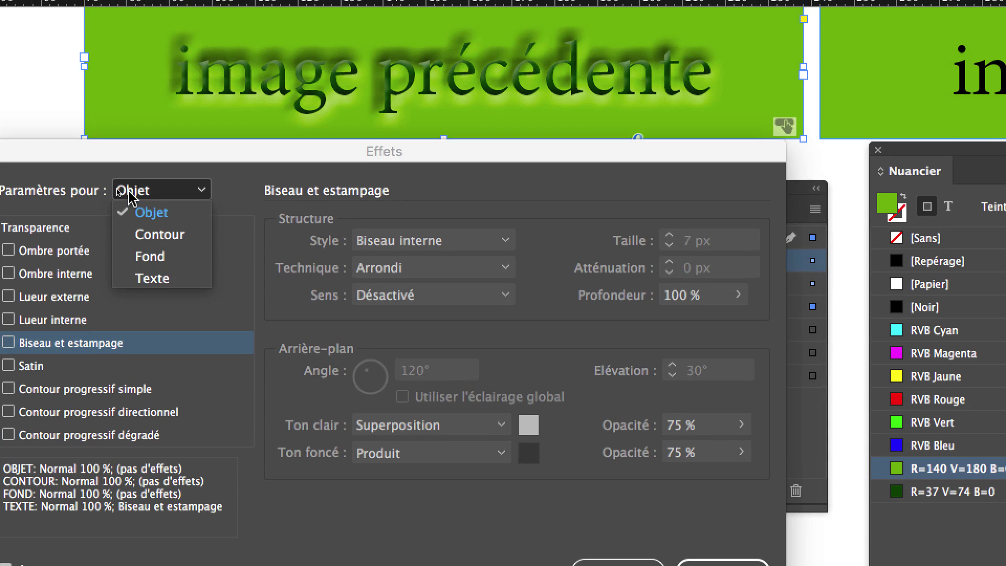
left_click(152, 220)
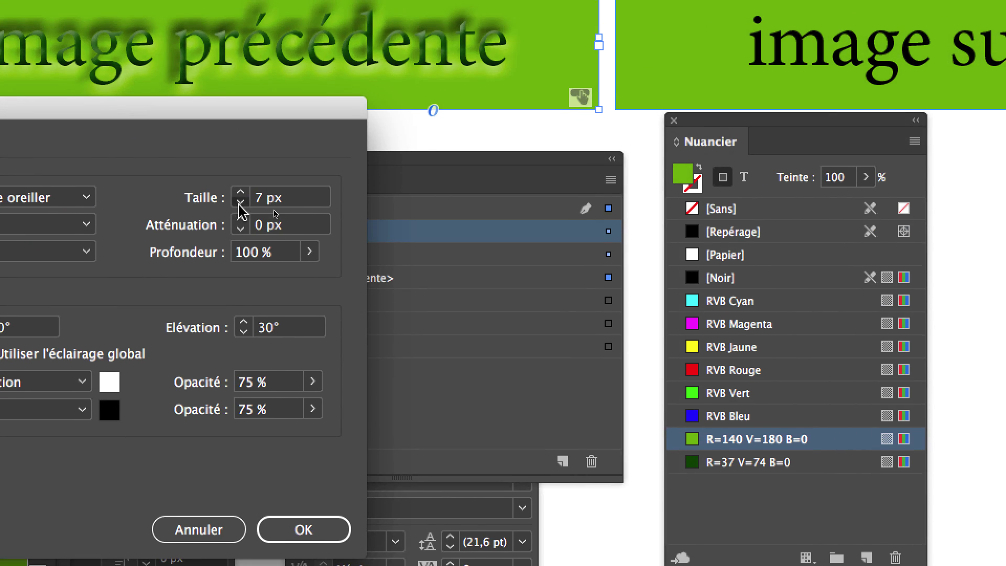
left_click(239, 203)
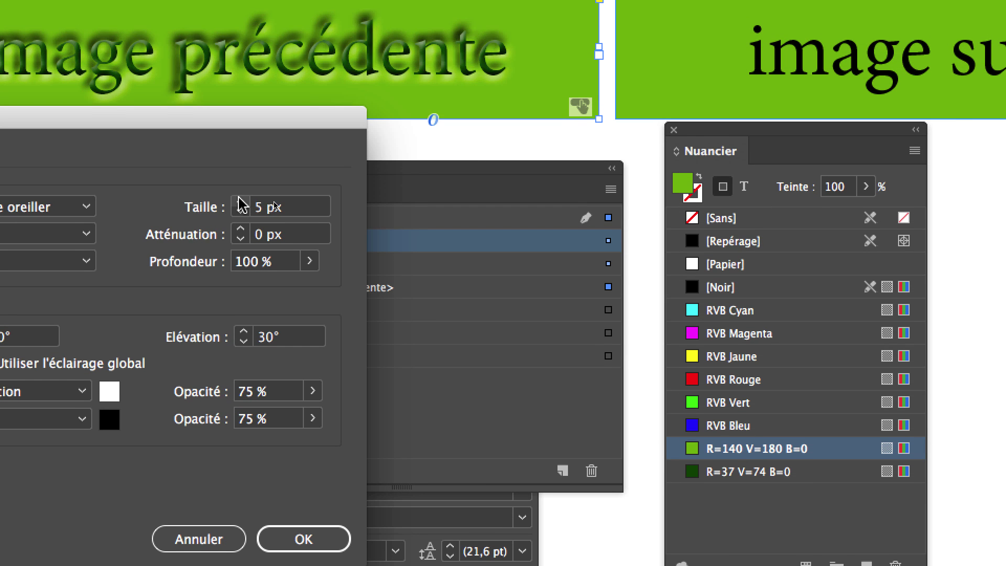
left_click(240, 209)
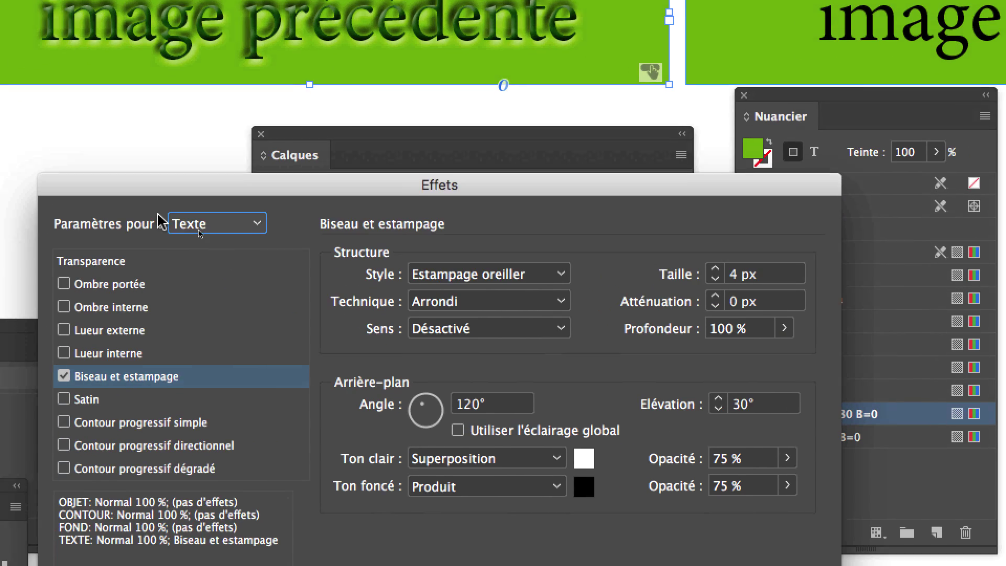
left_click(36, 187)
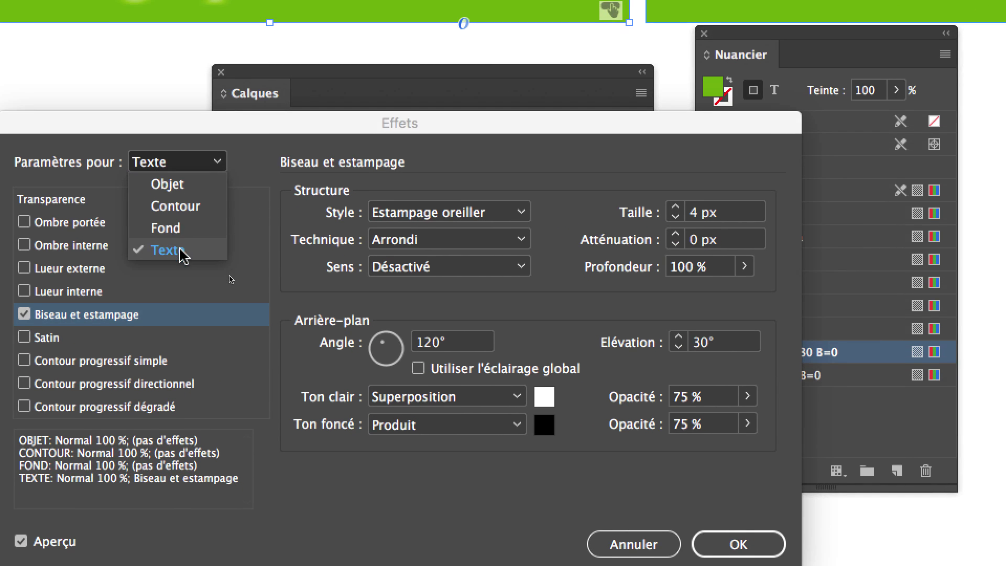
left_click(176, 268)
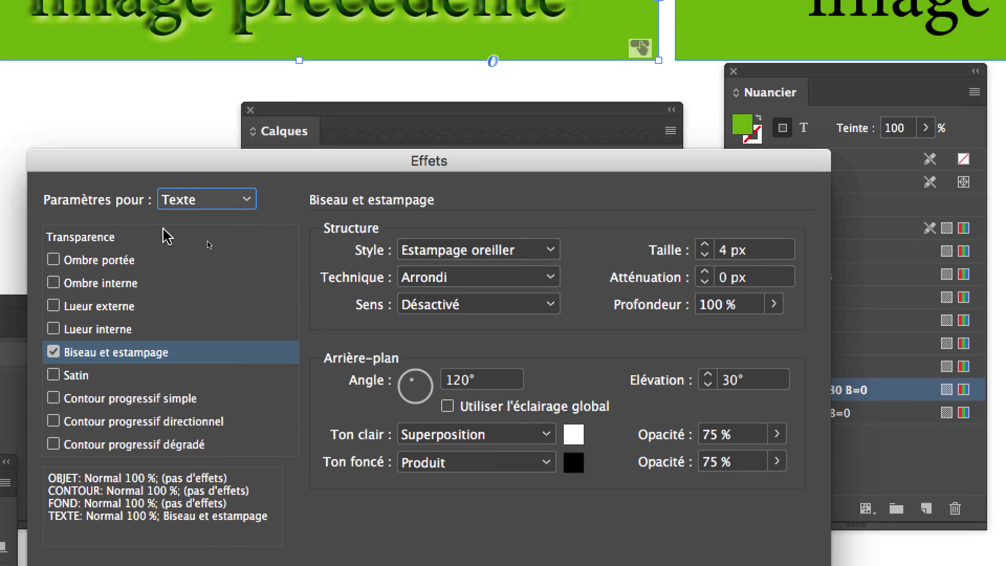
left_click(168, 223)
left_click(189, 245)
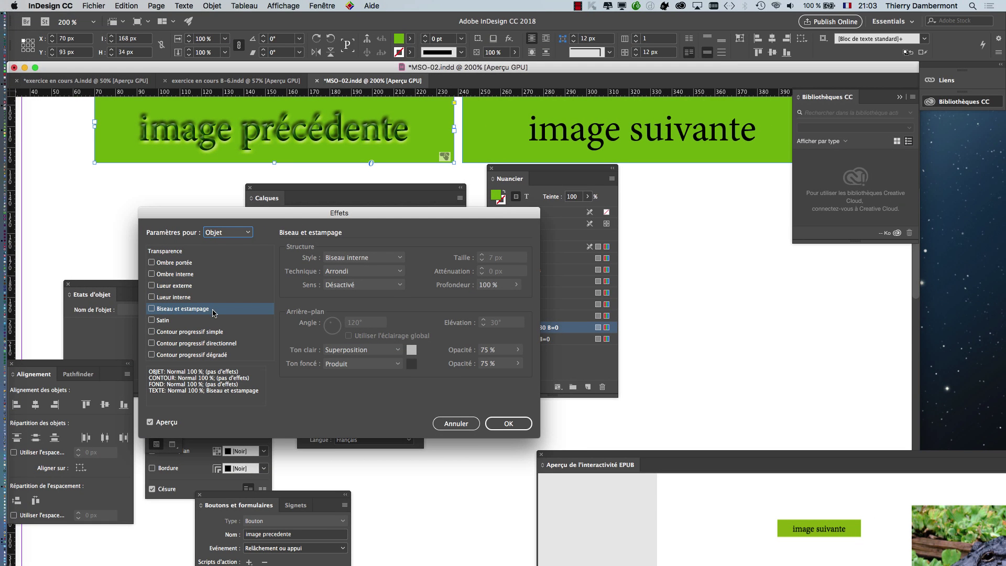
Step: Set the text emboss Profondeur to 65% and apply the effect
left_click(228, 234)
left_click(225, 277)
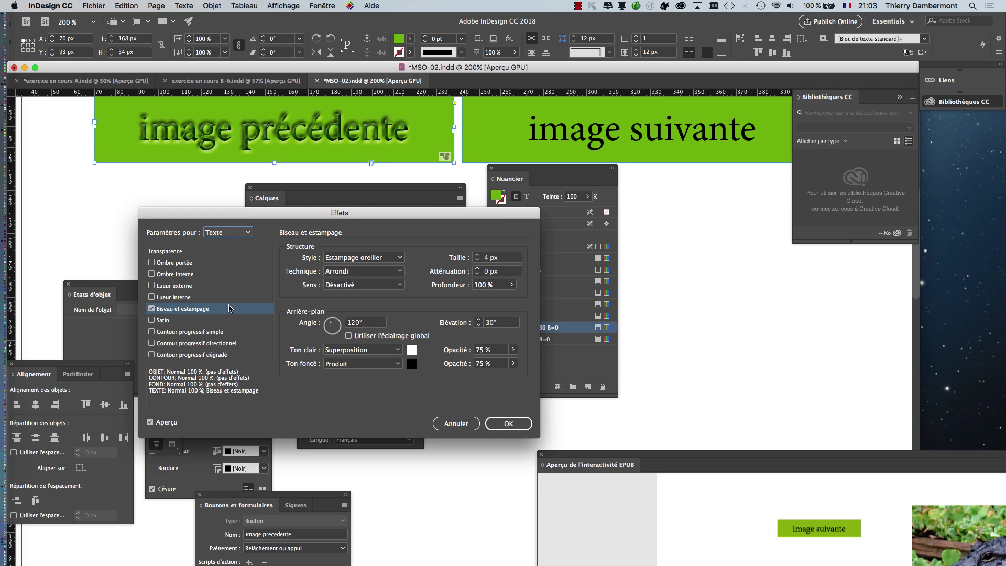
left_click(511, 285)
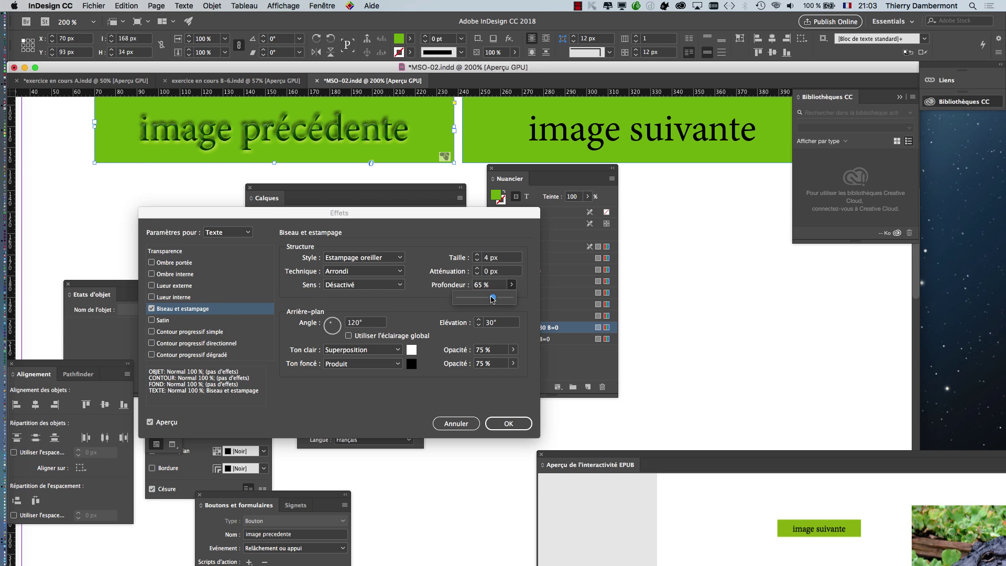
left_click(526, 427)
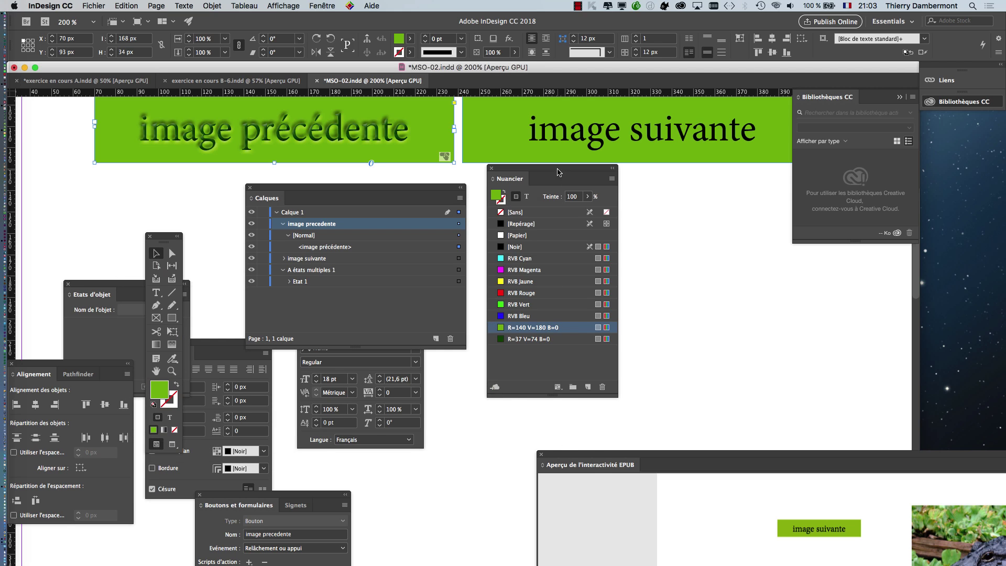
left_click_drag(559, 172, 539, 296)
Step: Open Fenêtre > Styles > Styles d'objet and start a Nouveau style d'objet
left_click(322, 6)
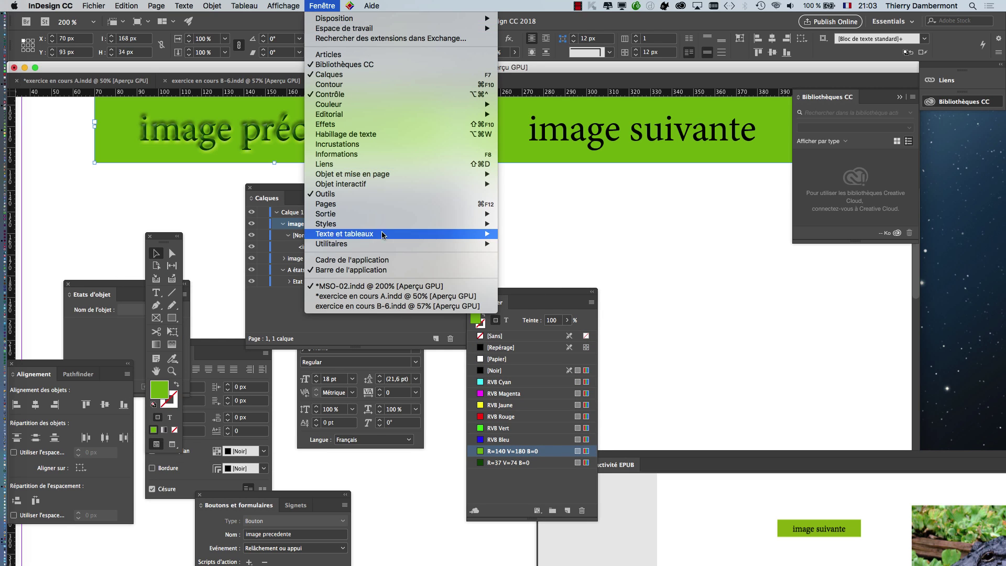
left_click(512, 226)
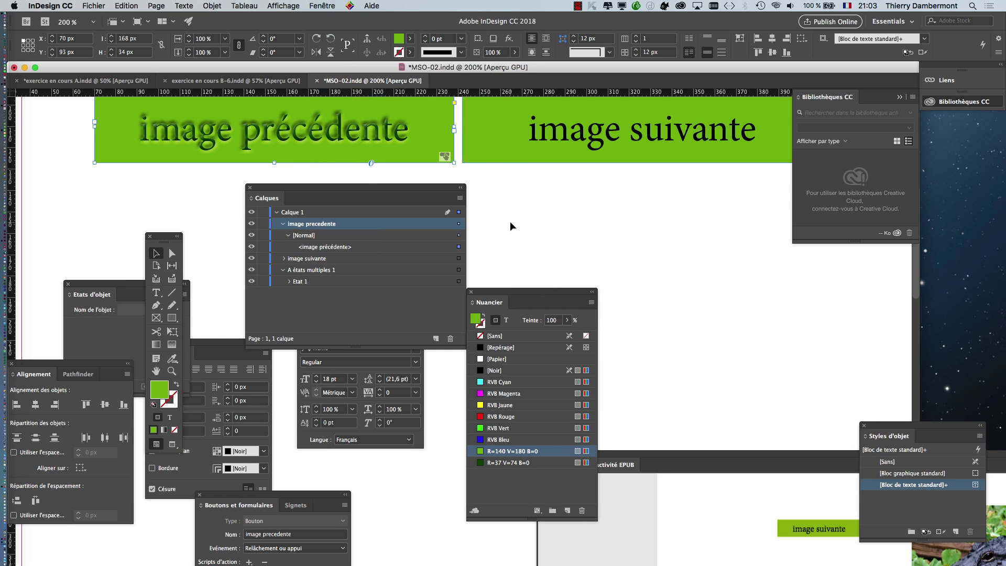
left_click_drag(885, 428, 526, 145)
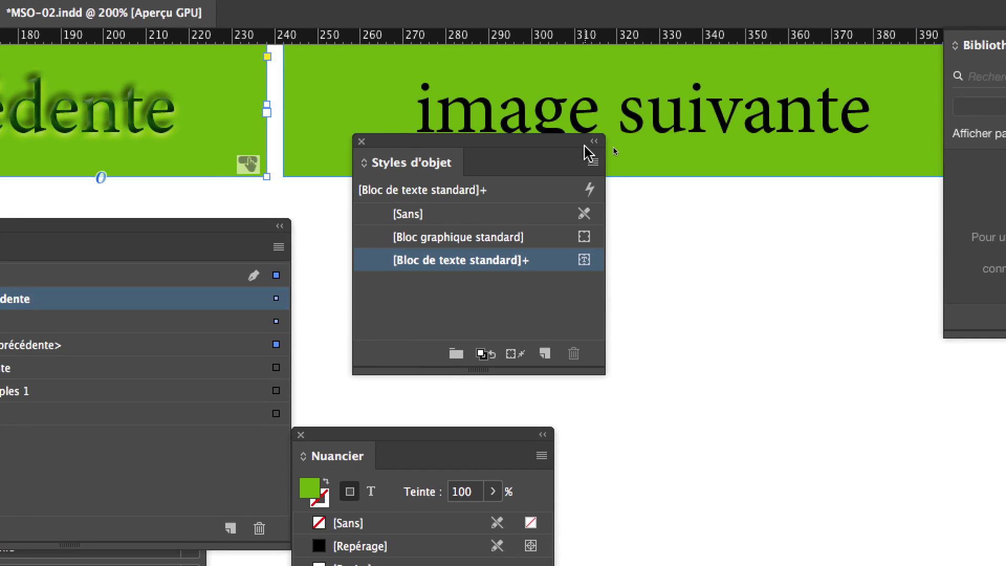
left_click(712, 166)
left_click(702, 143)
type("boutons suivante et précédent")
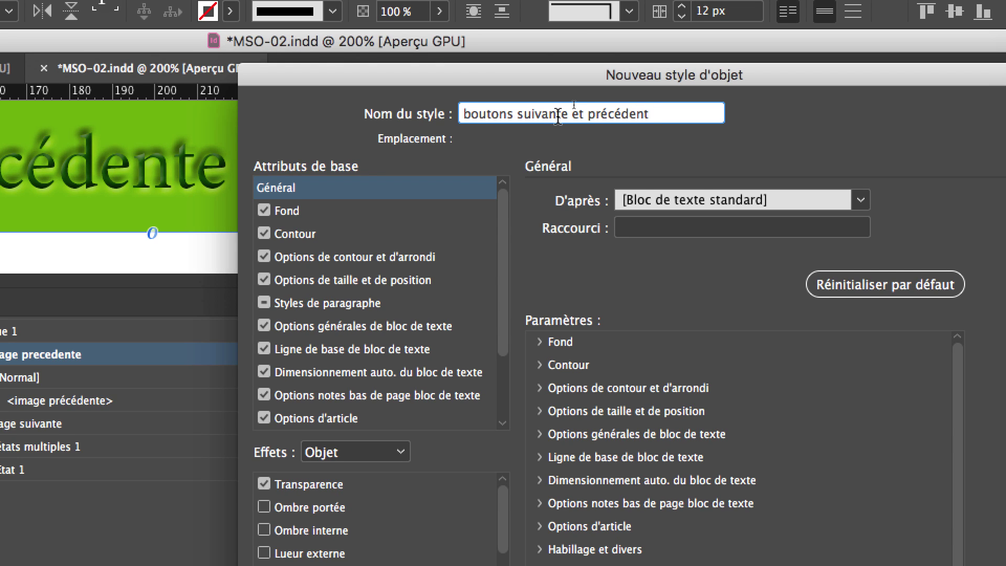
Step: Correct the new style's name to 'boutons suivant et précédent', save it, and apply it to the 'image suivante' button
left_click(564, 112)
key("Delete")
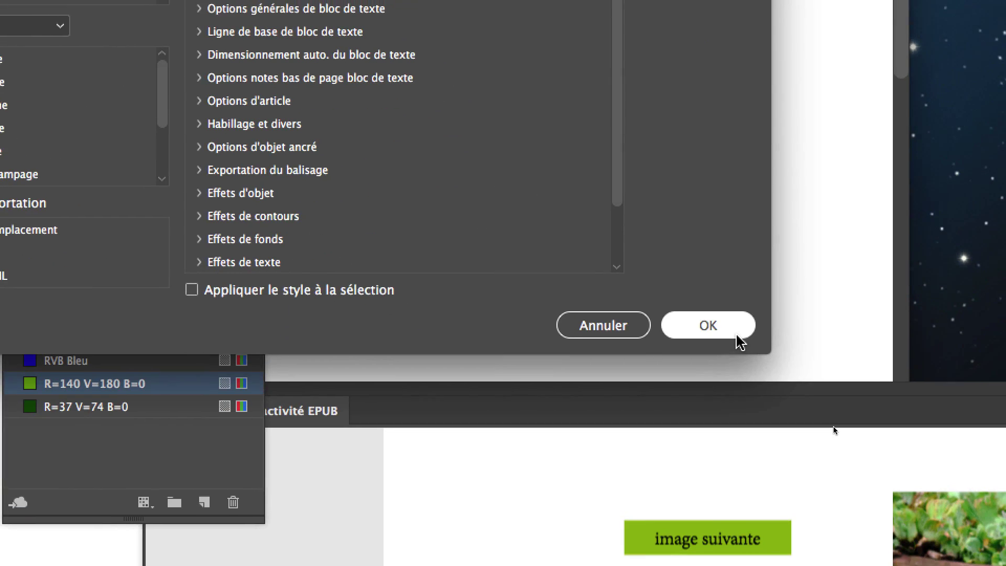
left_click(732, 331)
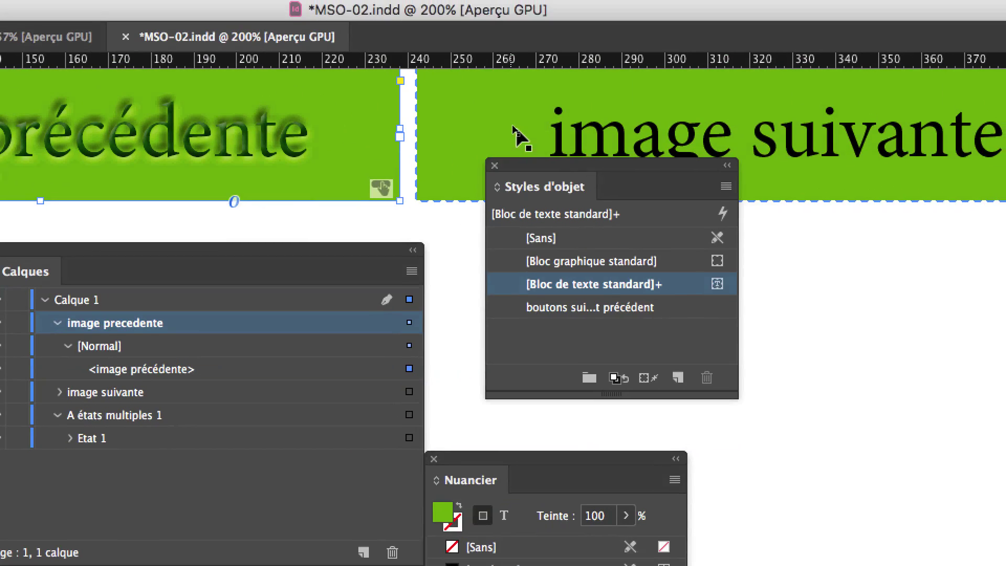
left_click(517, 128)
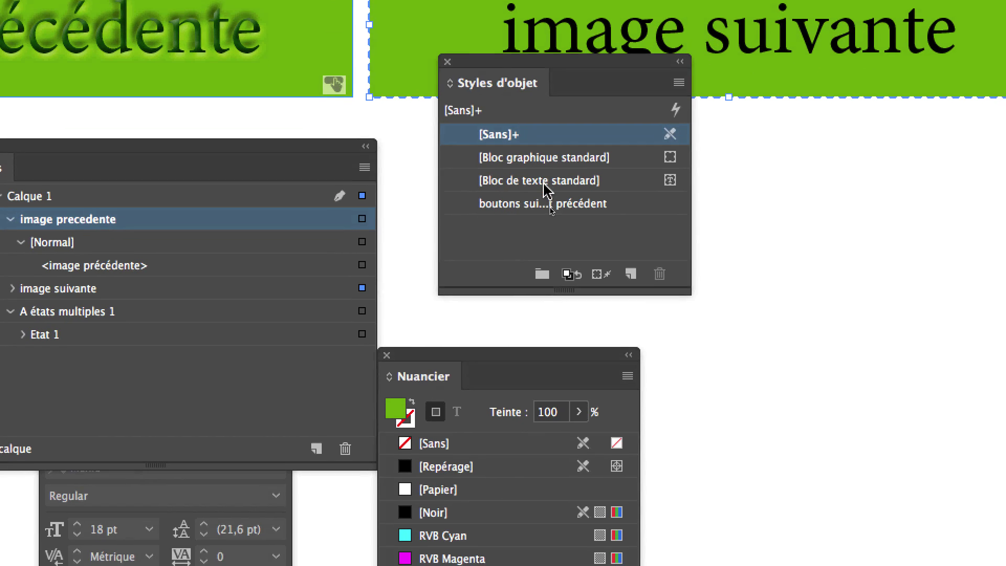
left_click(571, 286)
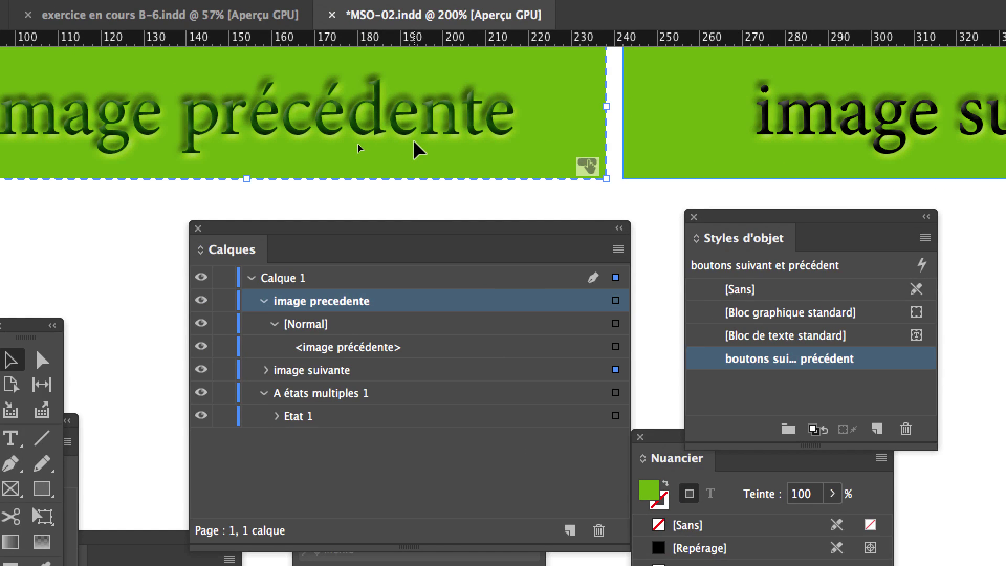
Step: Apply the 'boutons suivant et précédent' object style to the 'image précédente' button
left_click(416, 151)
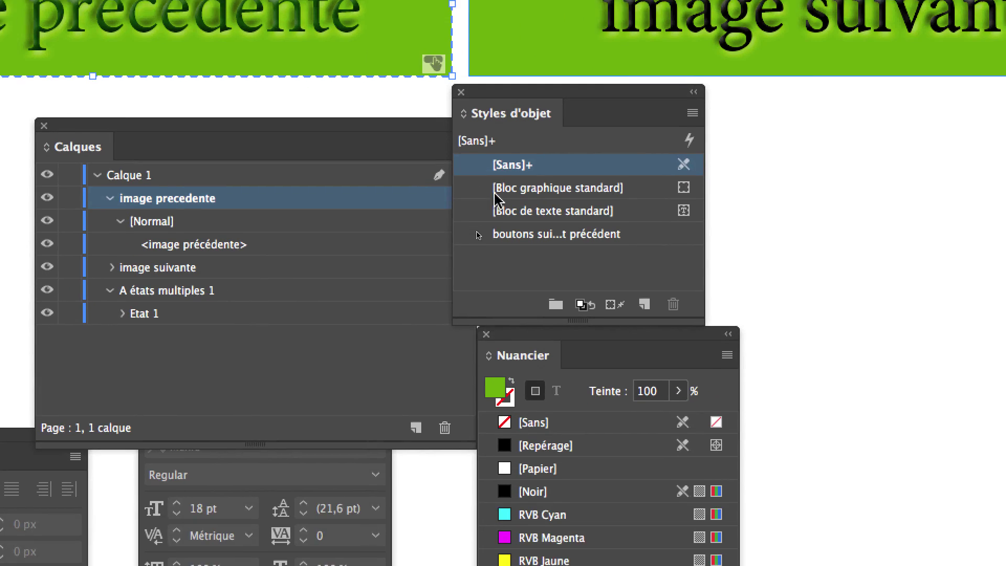
left_click(530, 303)
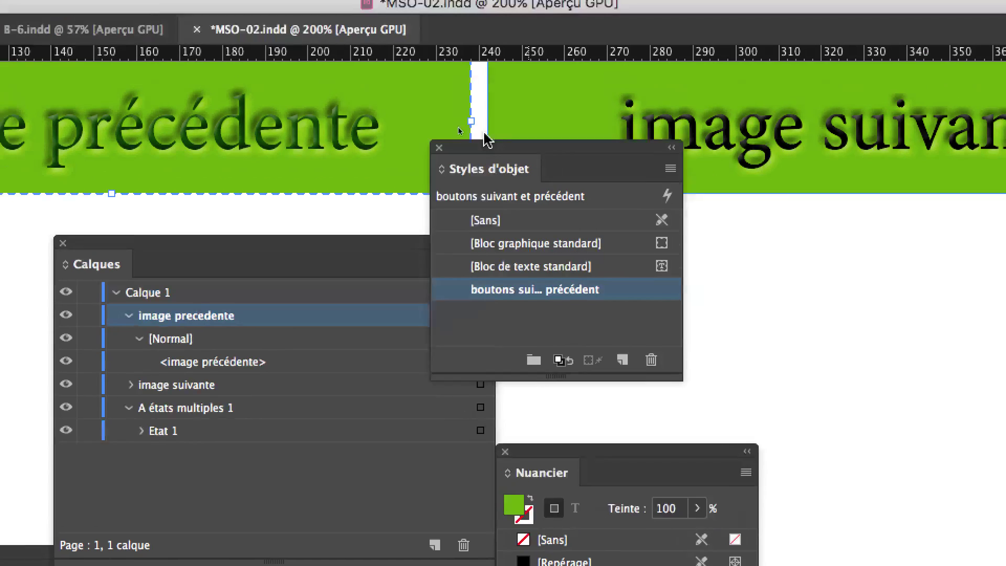
left_click_drag(499, 168, 464, 162)
Step: Open the style's options and scroll through its included attributes and effects
double_click(463, 155)
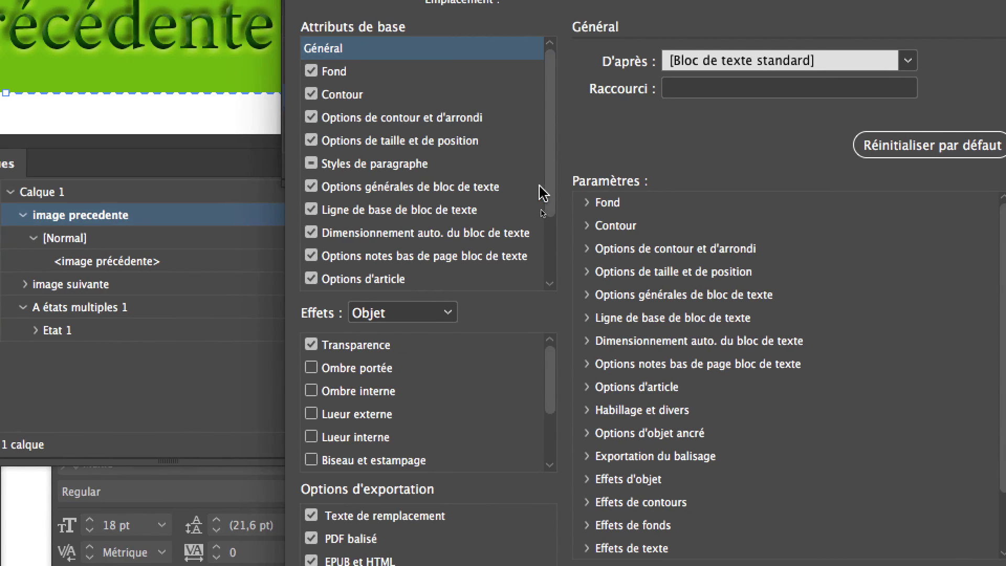
scroll(542, 204, "down", 1)
scroll(542, 218, "down", 3)
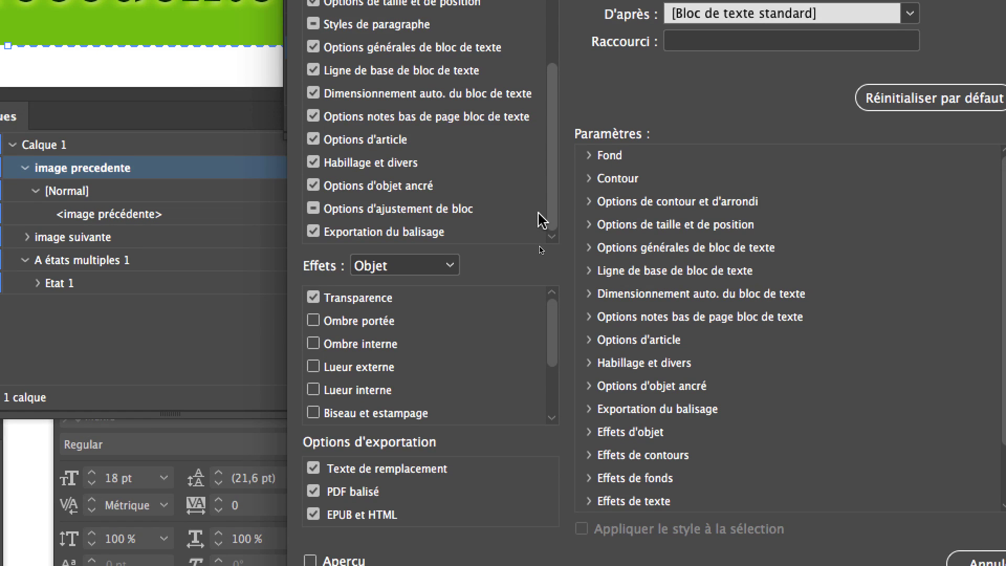
scroll(540, 210, "up", 4)
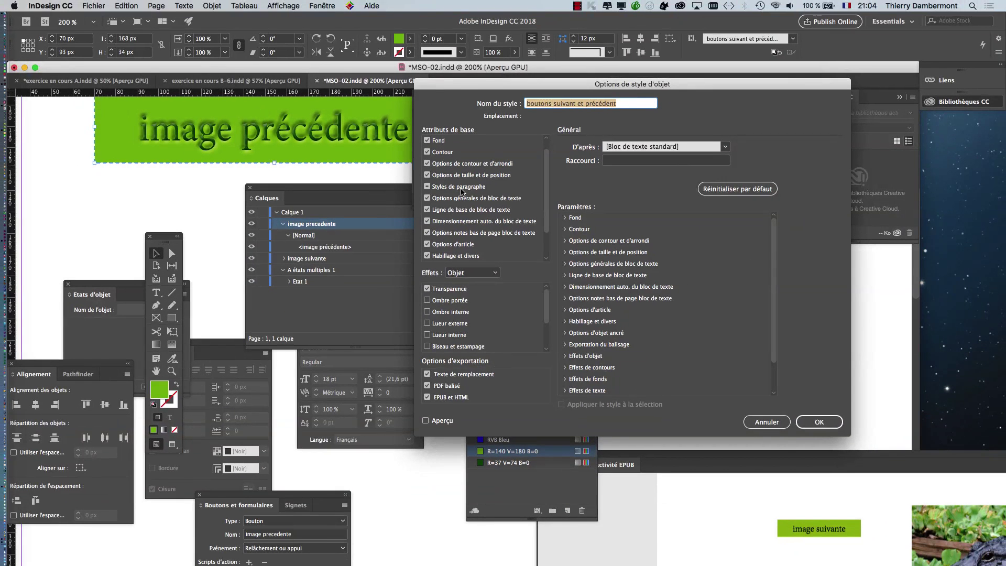
Step: Close the style options unchanged, then try an R=37 V=74 B=0 fill on 'image suivante' and undo it
left_click(801, 421)
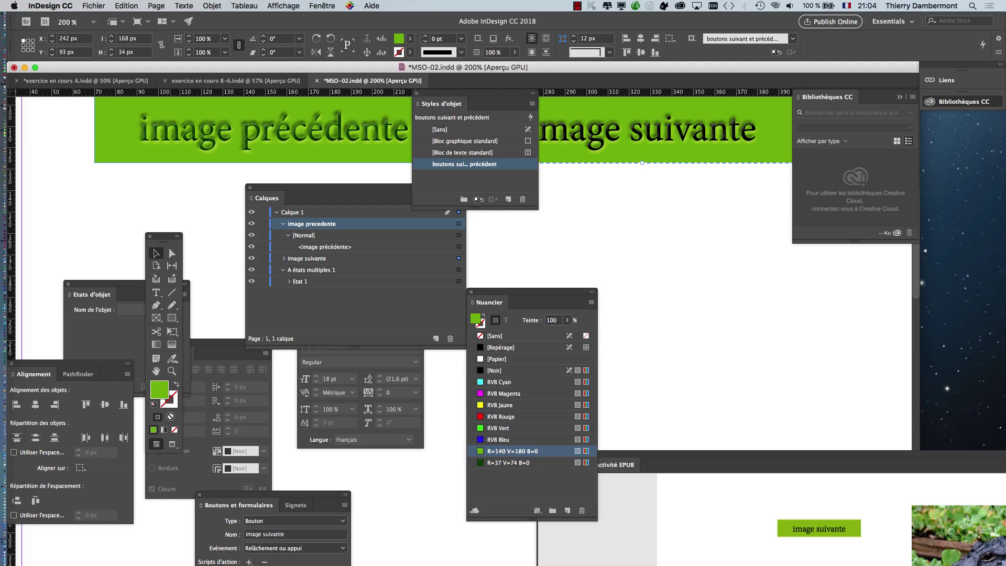
left_click(519, 462)
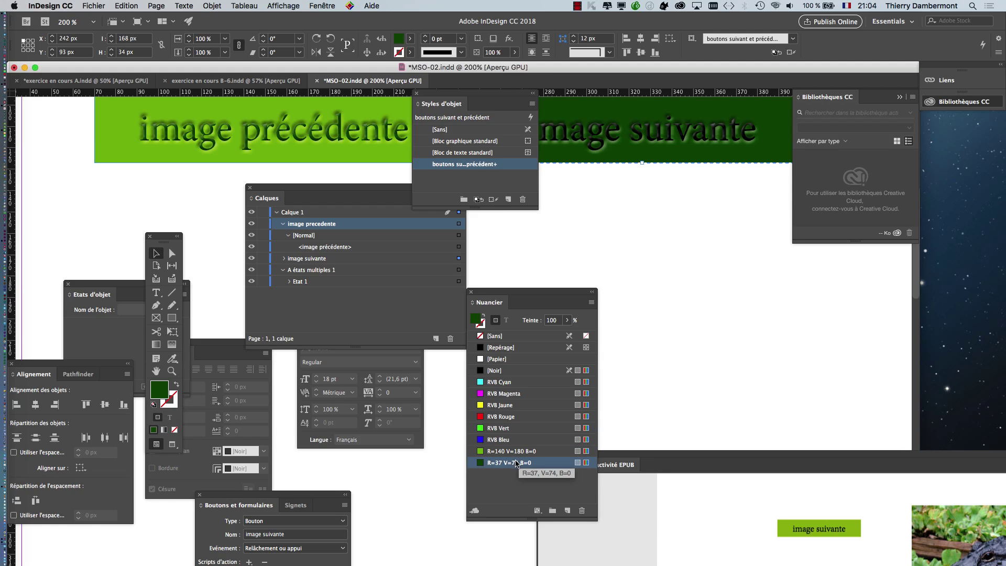
key("super+z")
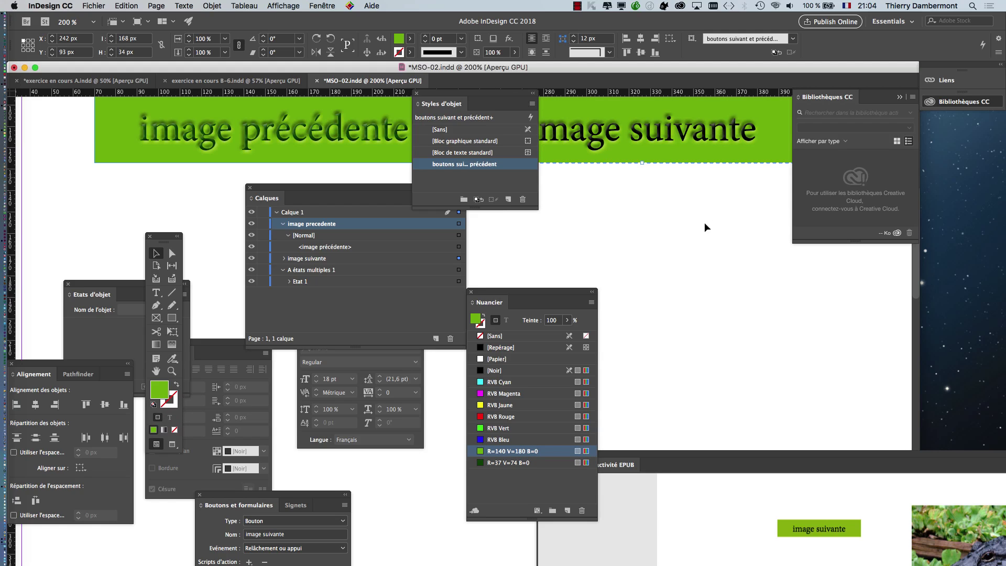
key("super+z")
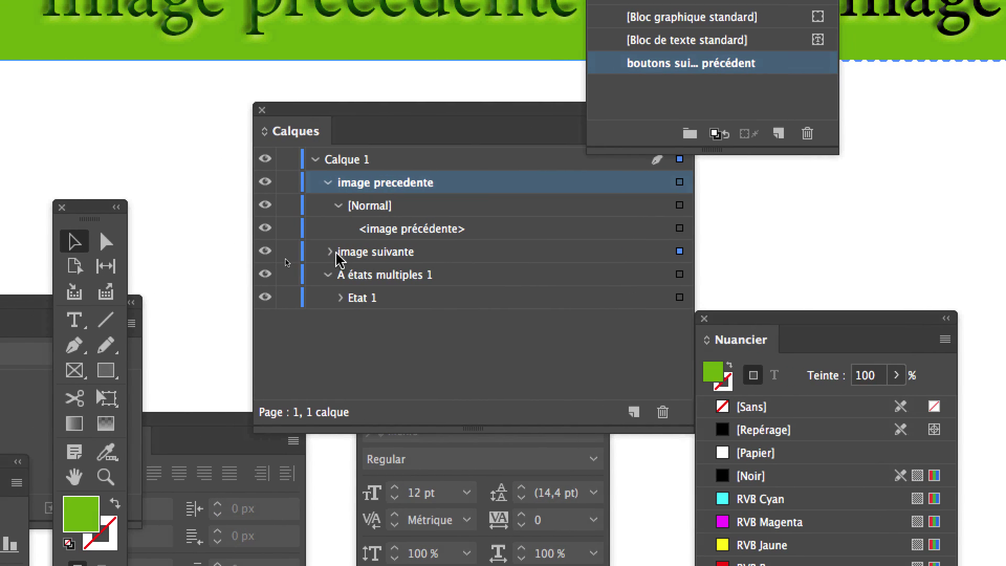
Step: Expand 'image suivante' to its [Normal] text object in Calques, set swatches to affect text, then deselect everything
left_click(330, 252)
left_click(338, 259)
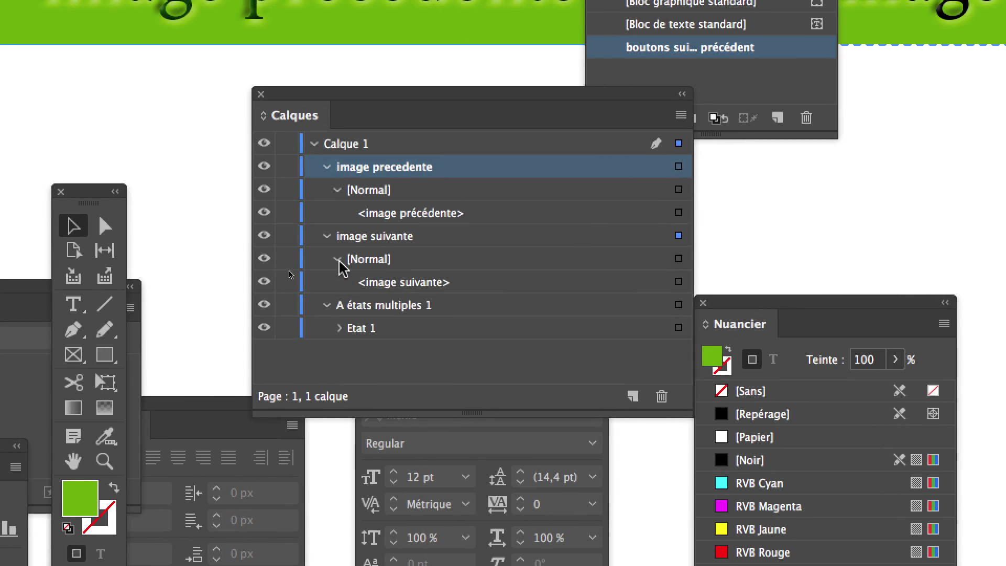
left_click(679, 282)
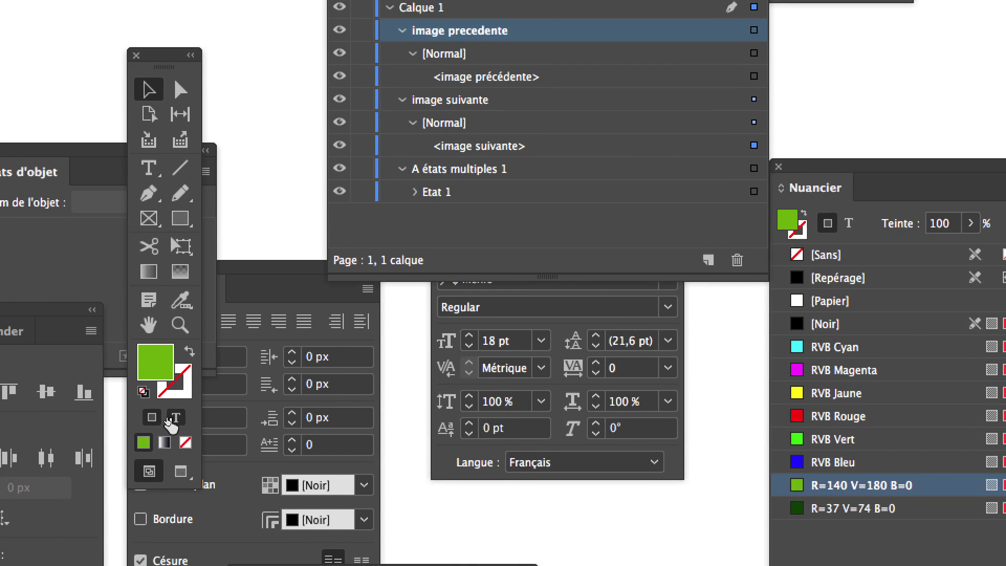
left_click(175, 418)
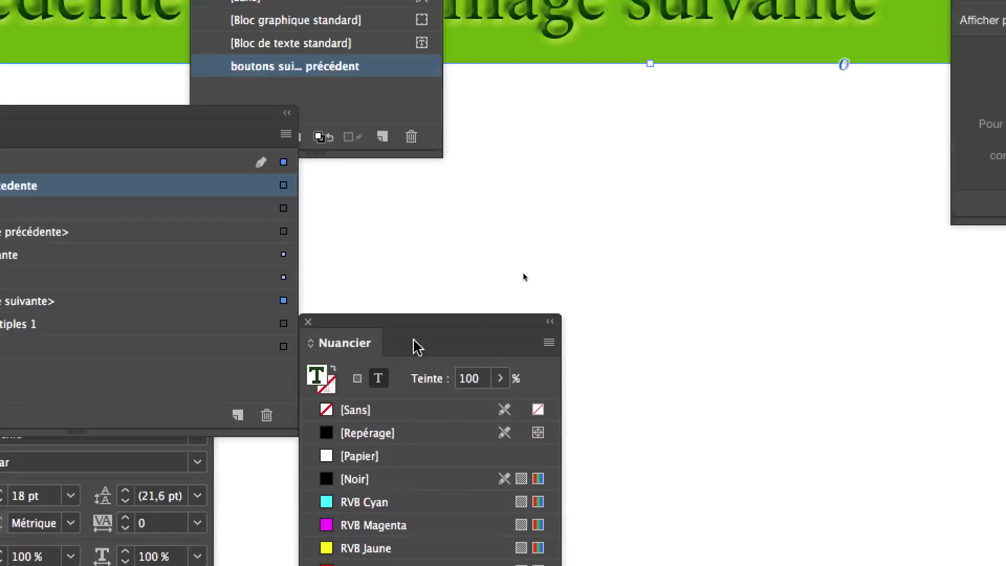
left_click(603, 178)
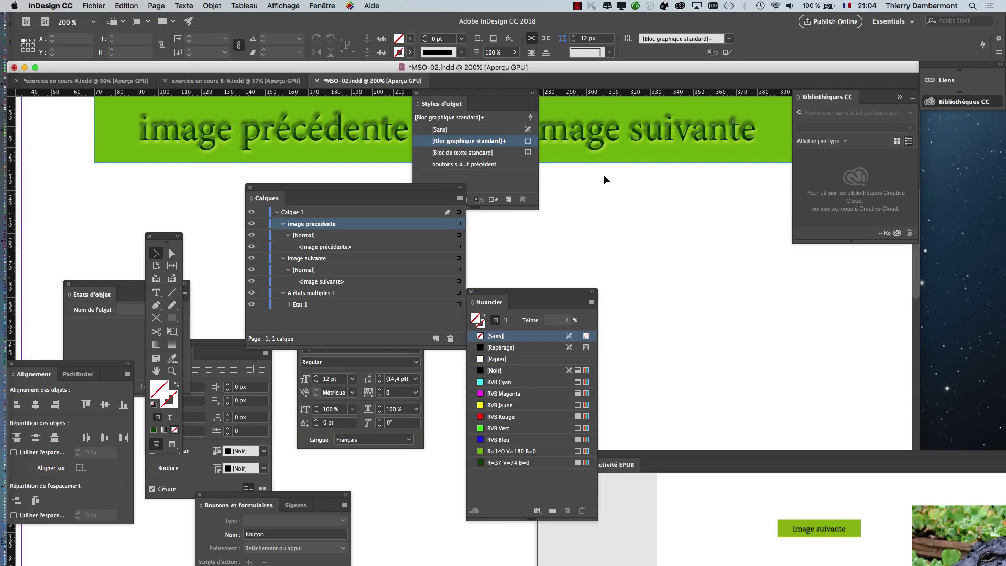
Step: Move the panels aside and zoom out to 150% to show both buttons, then start Fichier > Enregistrer sous
left_click_drag(435, 96, 689, 280)
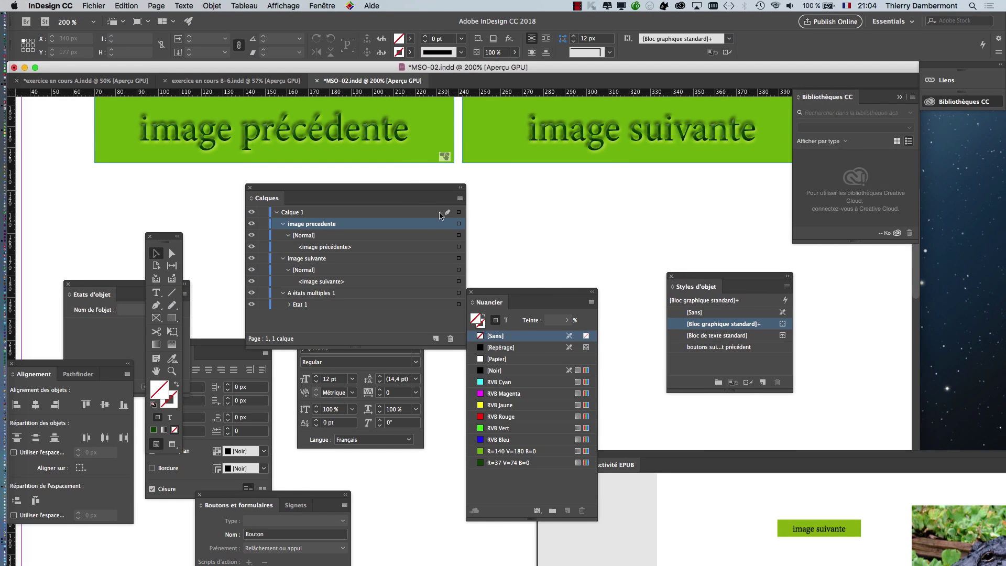
left_click_drag(425, 192, 515, 366)
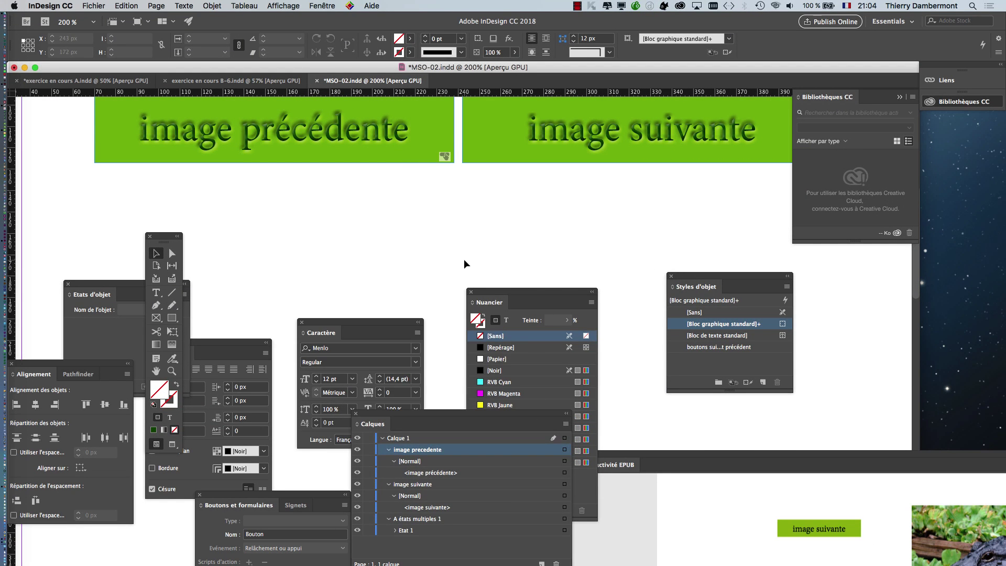
scroll(464, 258, "down", 1)
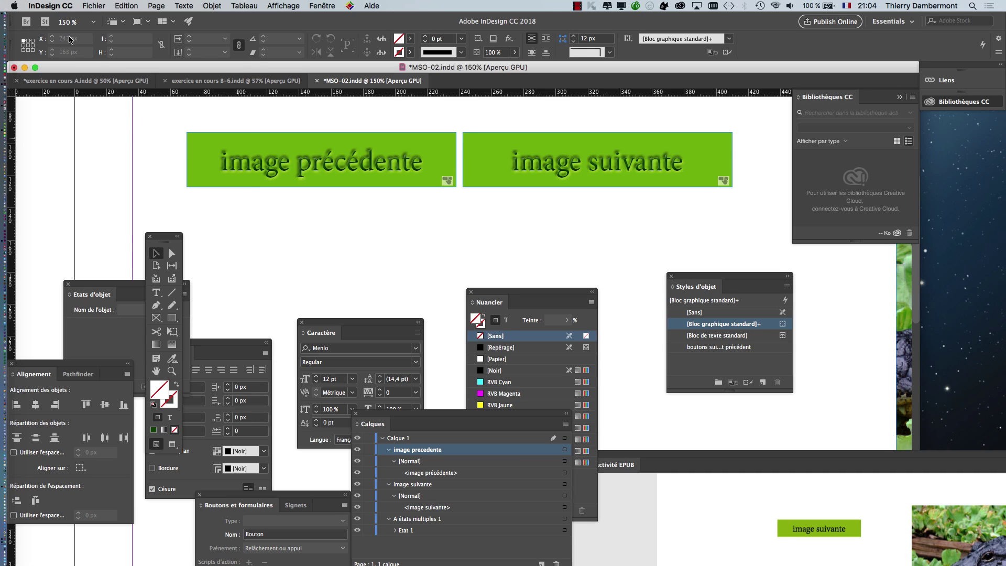
left_click(89, 6)
left_click(147, 87)
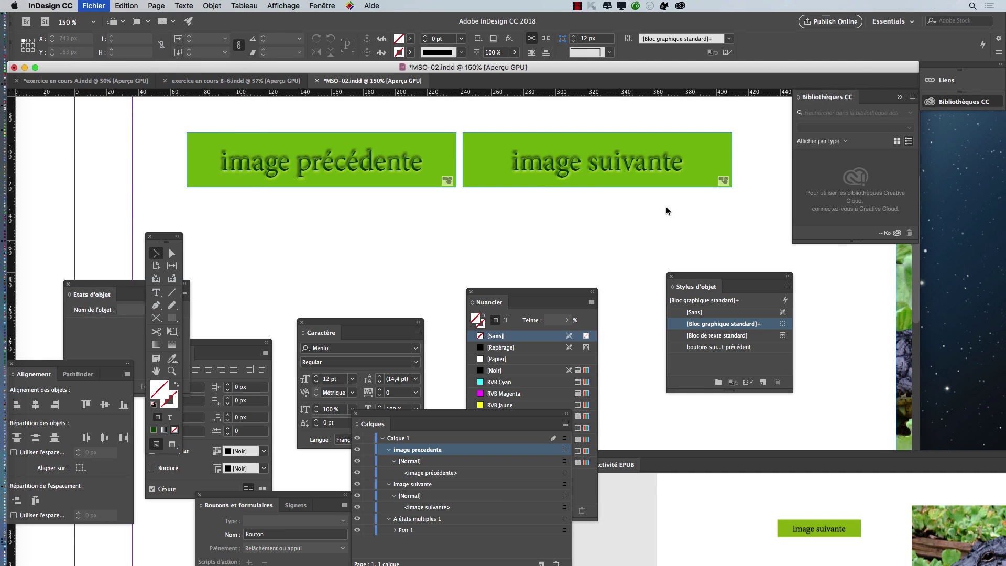